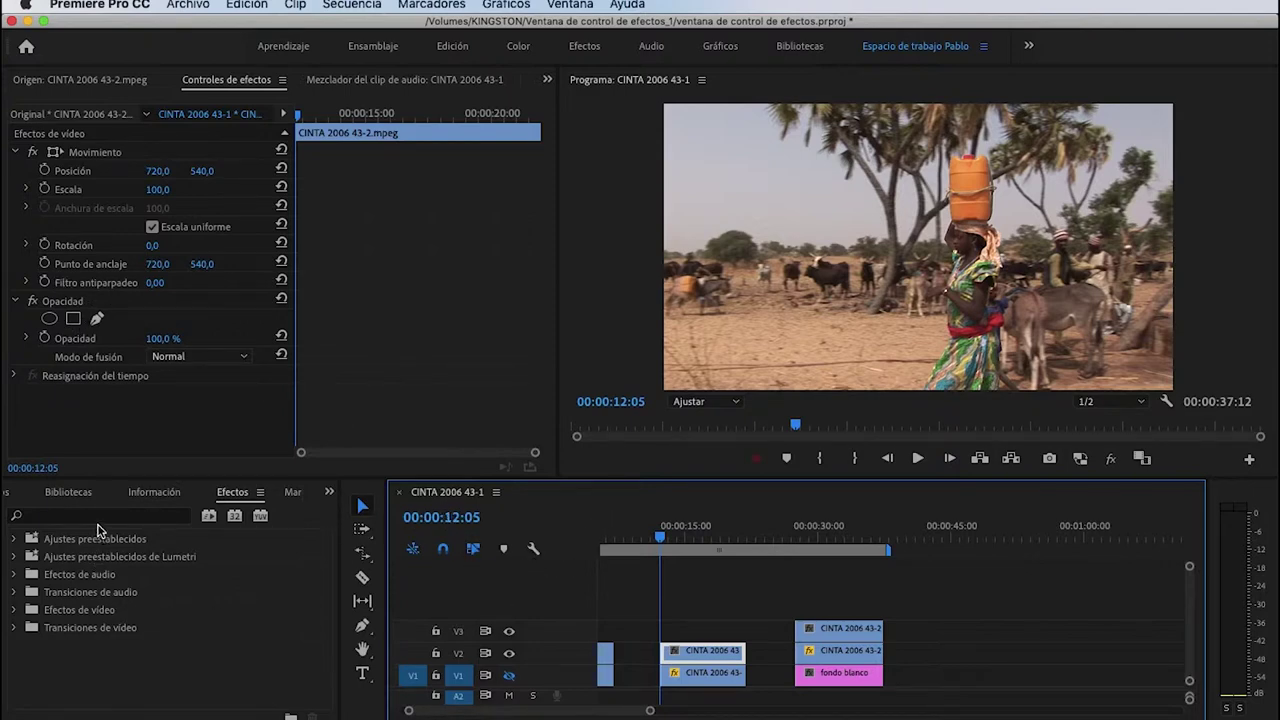
# Step: Scrub through the V2 clip and return the playhead to its start at 00:00:12:05
pyautogui.click(100, 518)
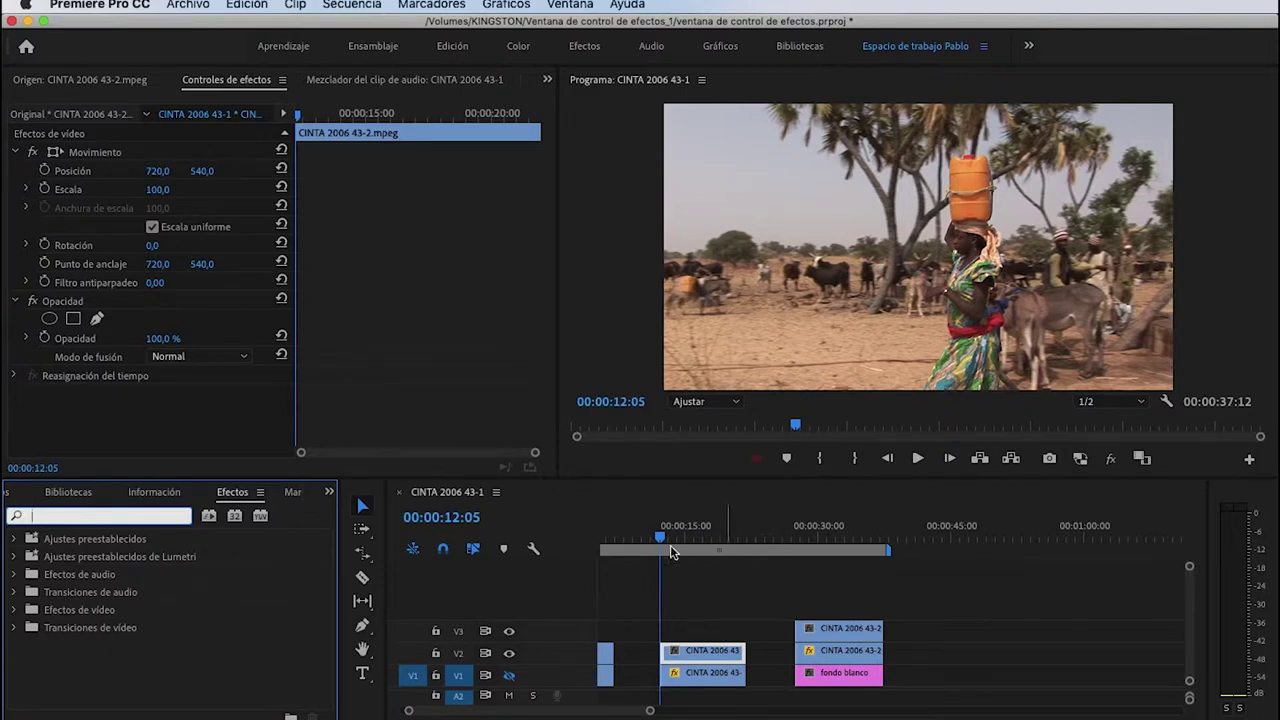
pyautogui.click(650, 533)
pyautogui.click(660, 533)
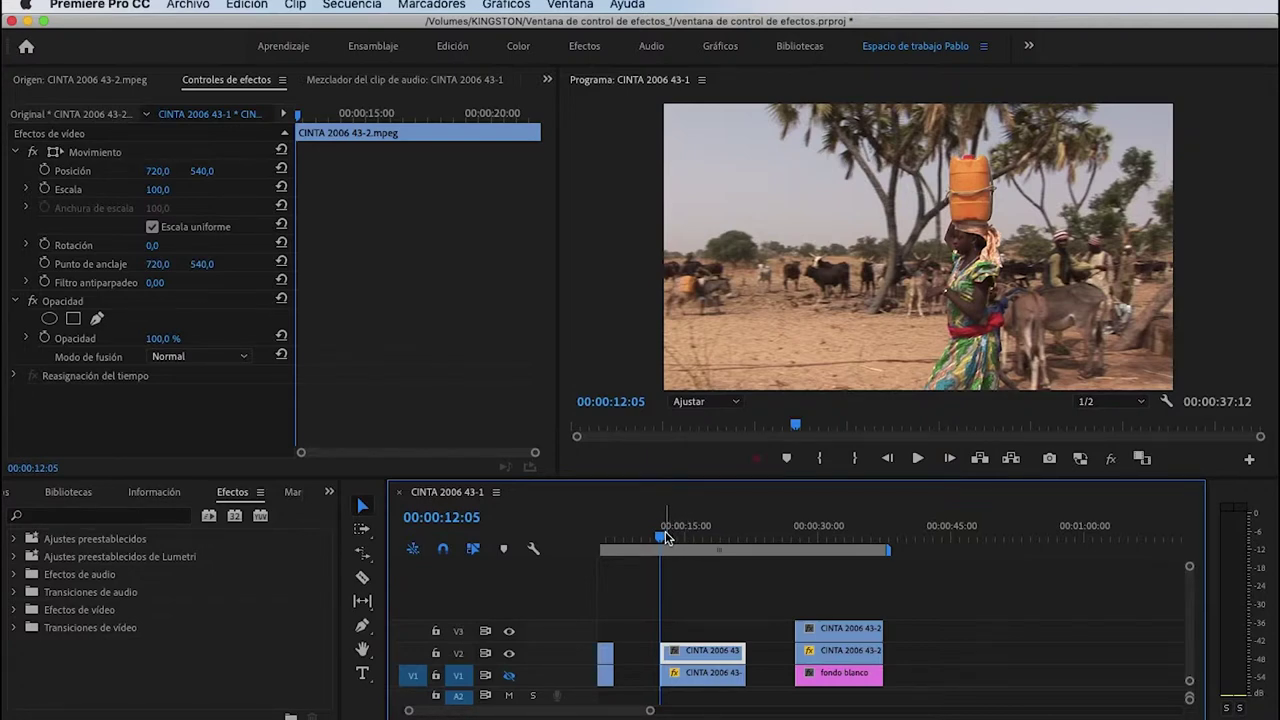
pyautogui.moveTo(663, 538); pyautogui.dragTo(713, 549)
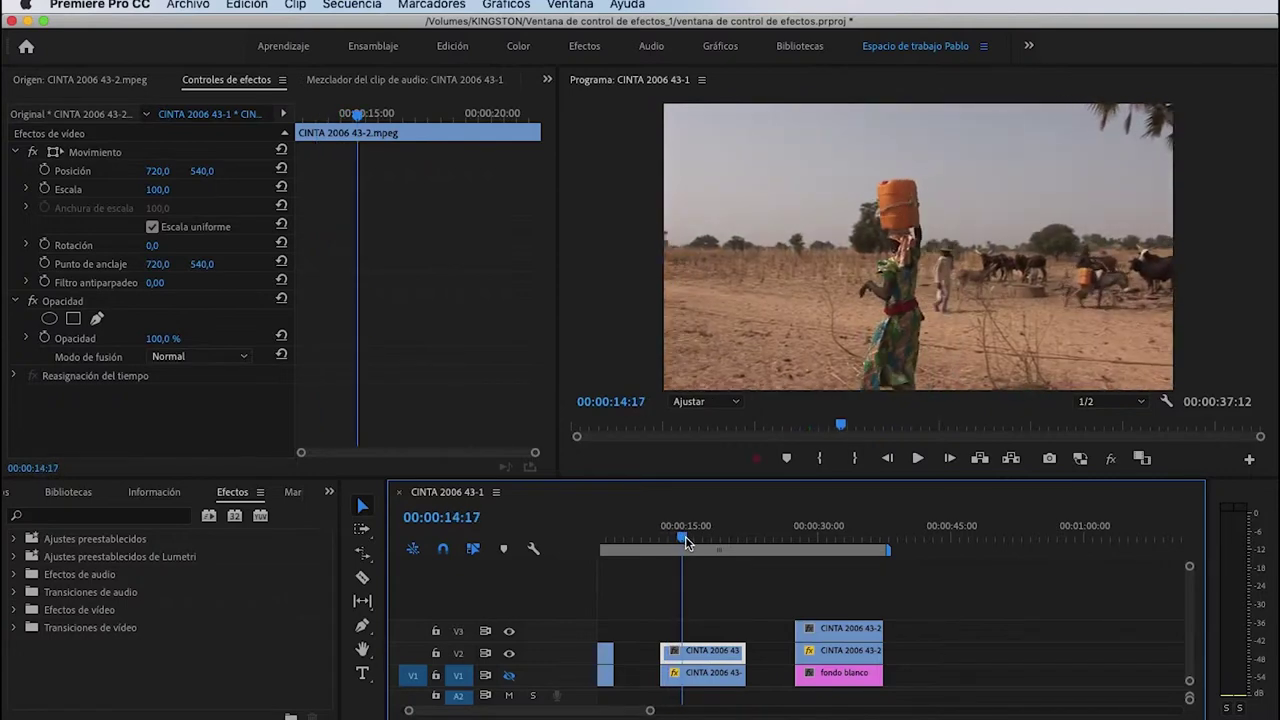
pyautogui.moveTo(713, 549); pyautogui.dragTo(660, 547)
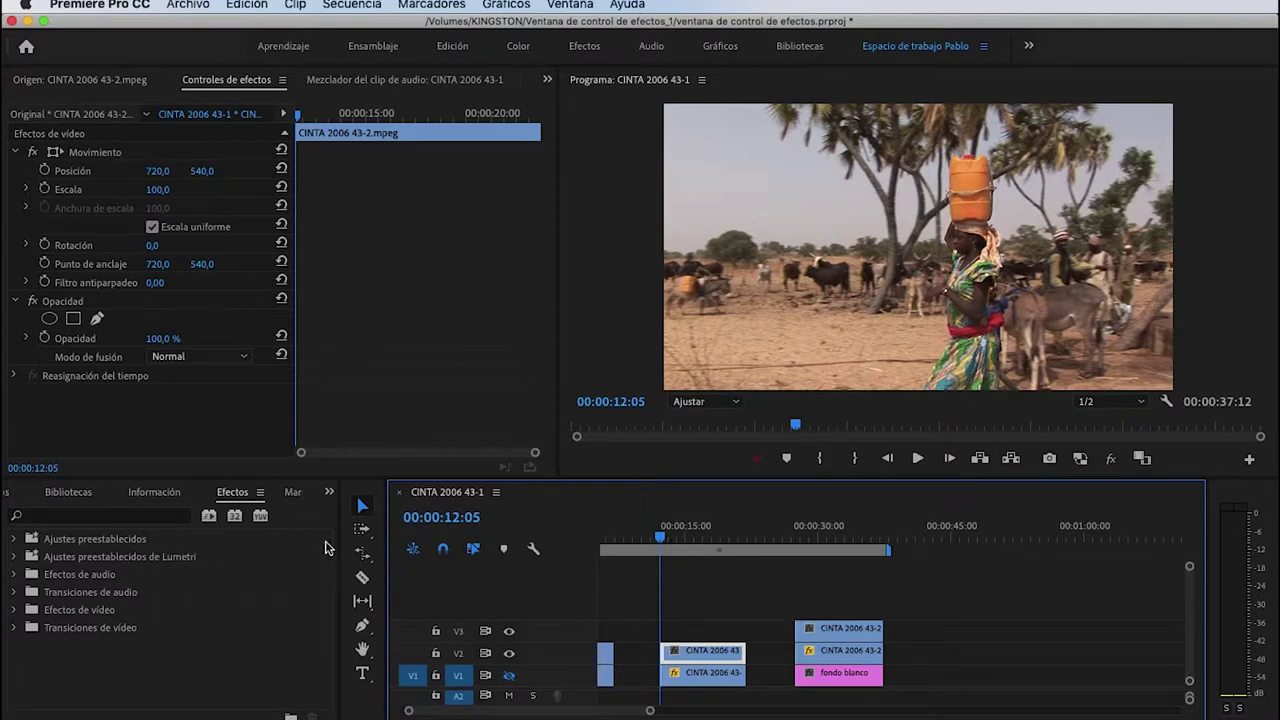
pyautogui.moveTo(684, 549); pyautogui.dragTo(722, 553)
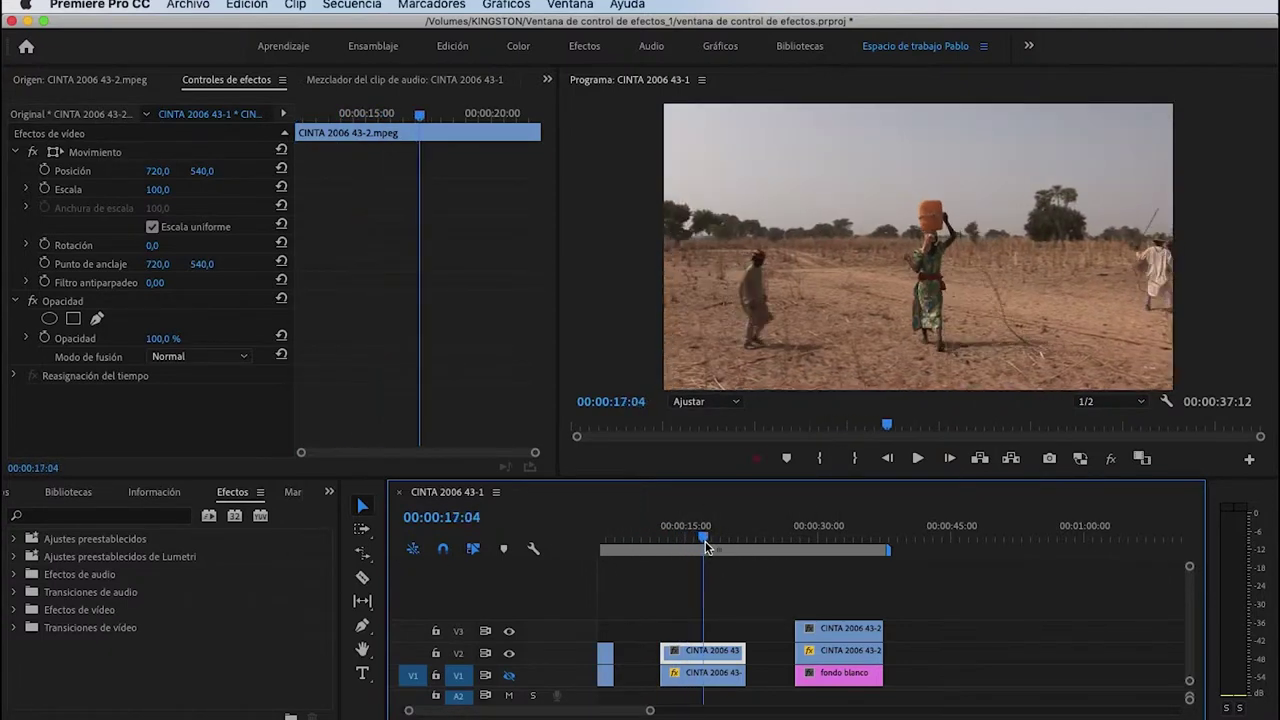
pyautogui.press('Up')
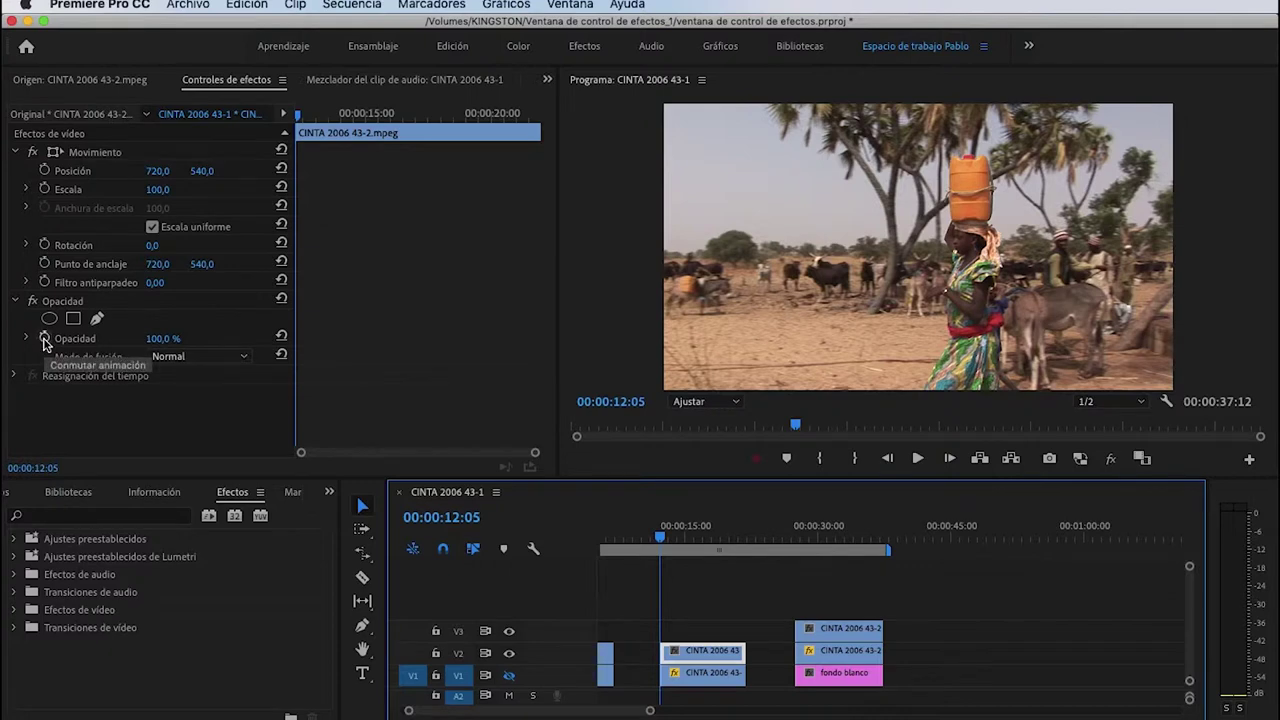
# Step: Enable Opacidad keyframing and set opacity to 0% at the V2 clip's start
pyautogui.click(44, 340)
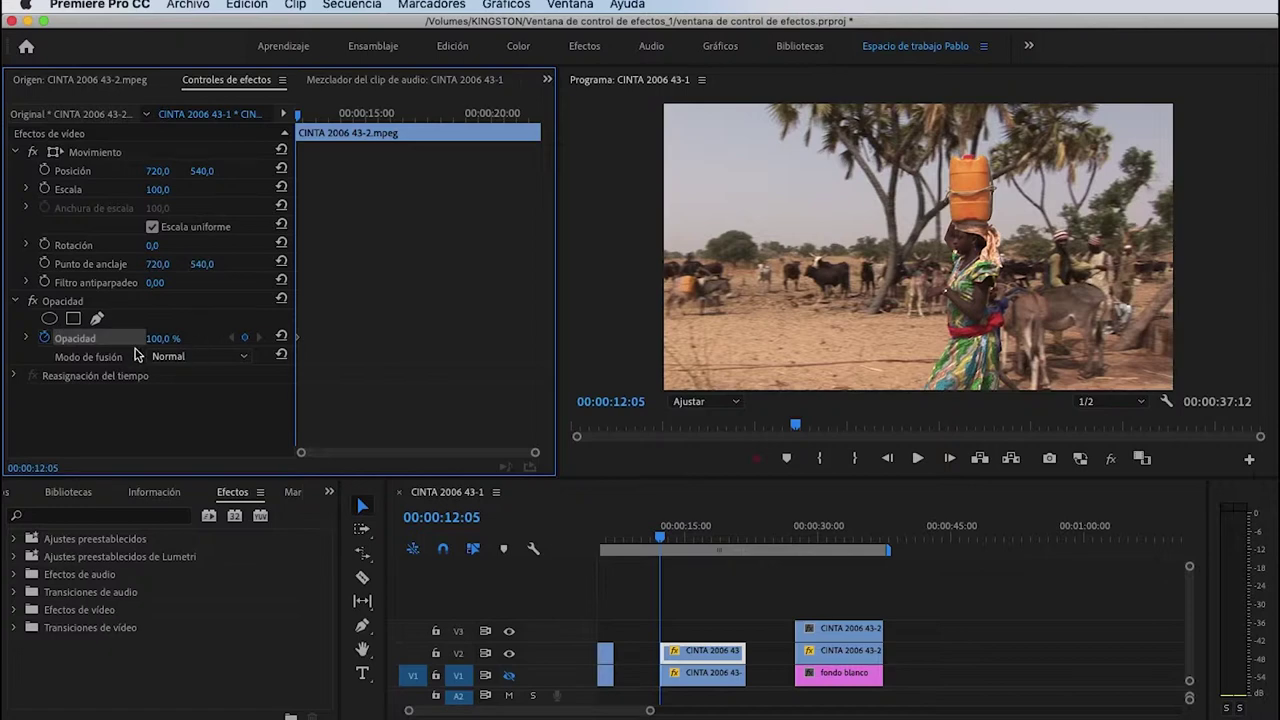
pyautogui.click(161, 341)
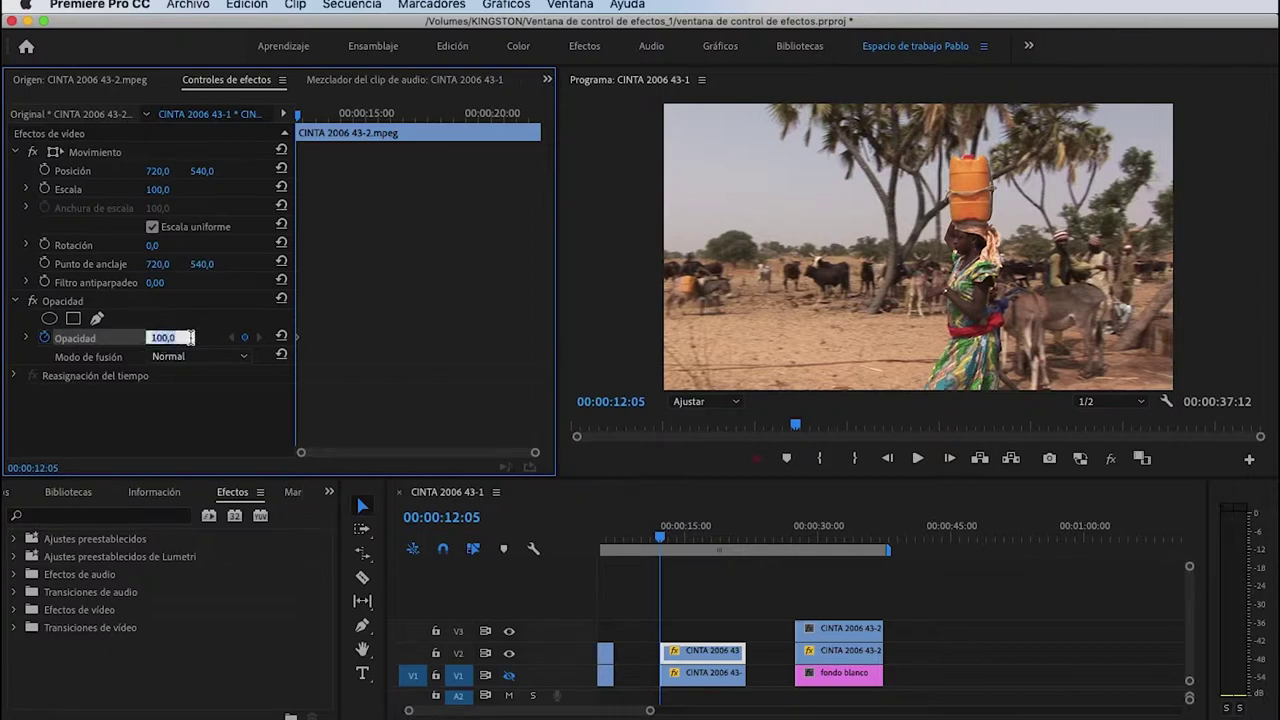
pyautogui.write('0')
pyautogui.press('Return')
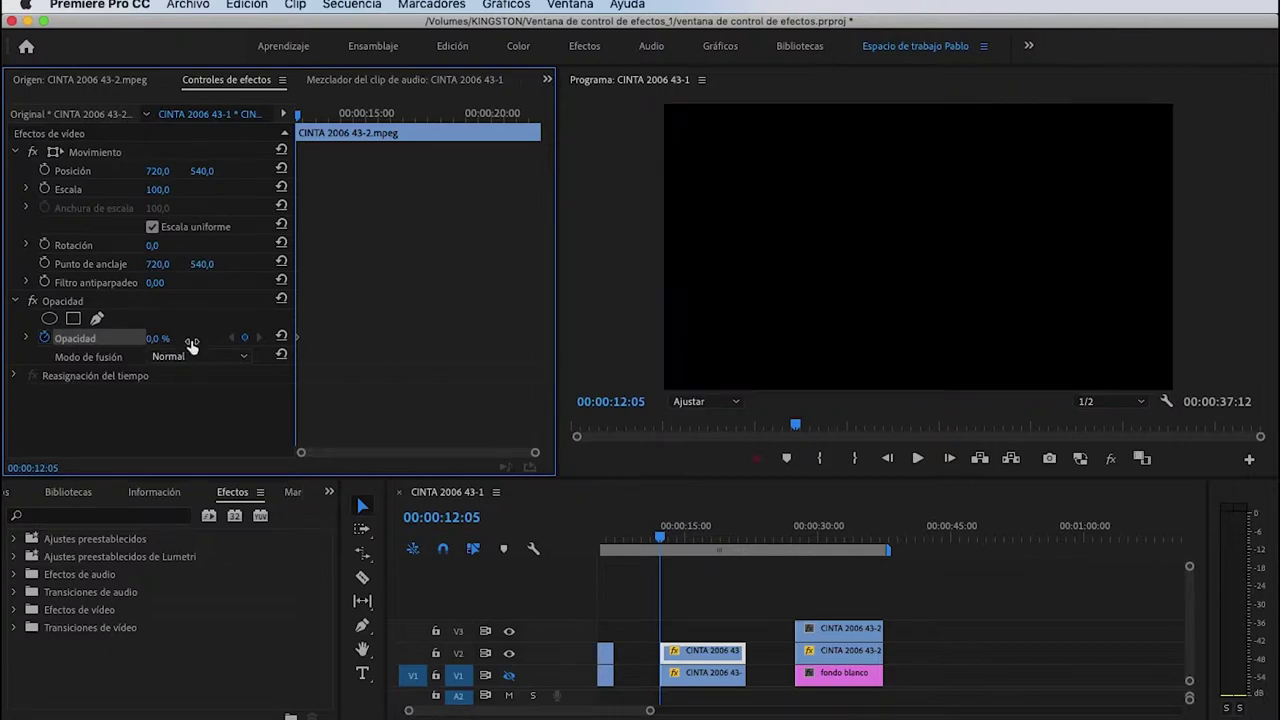
# Step: Add a 60% opacity keyframe a little into the clip, past 00:00:13:19
pyautogui.click(676, 533)
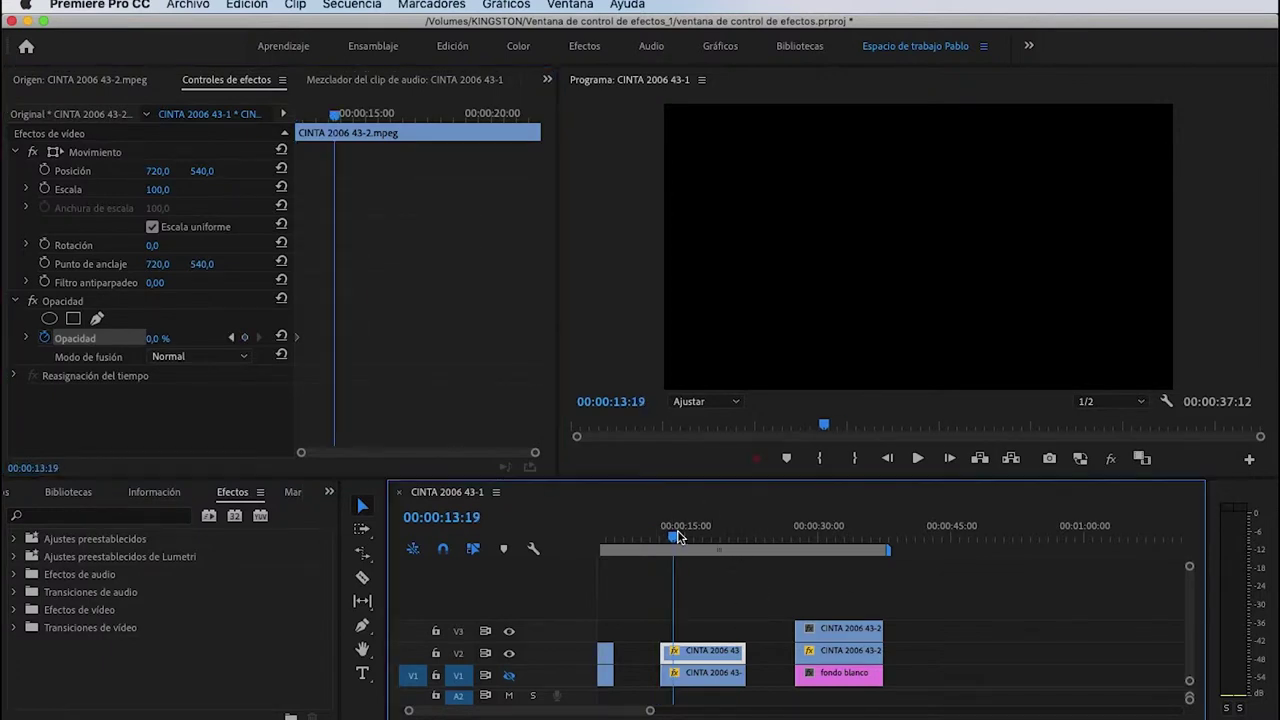
pyautogui.moveTo(676, 535); pyautogui.dragTo(686, 535)
pyautogui.click(160, 338)
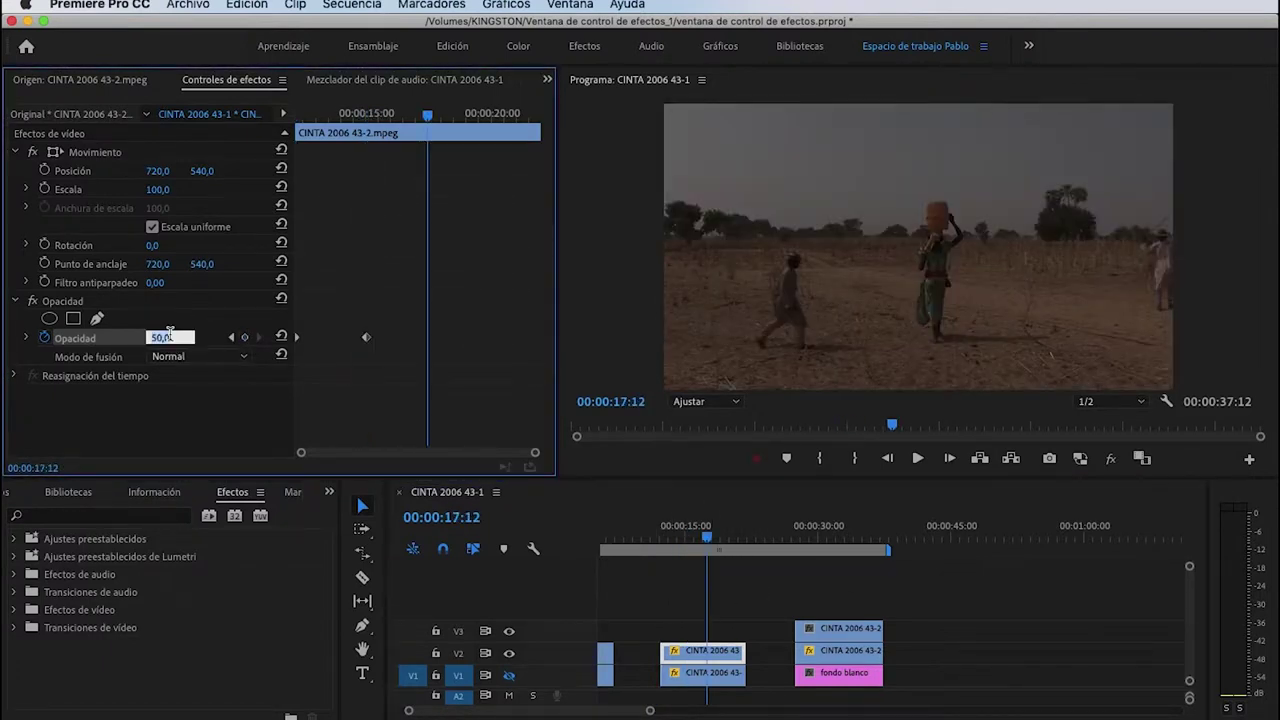
pyautogui.write('60')
pyautogui.press('Return')
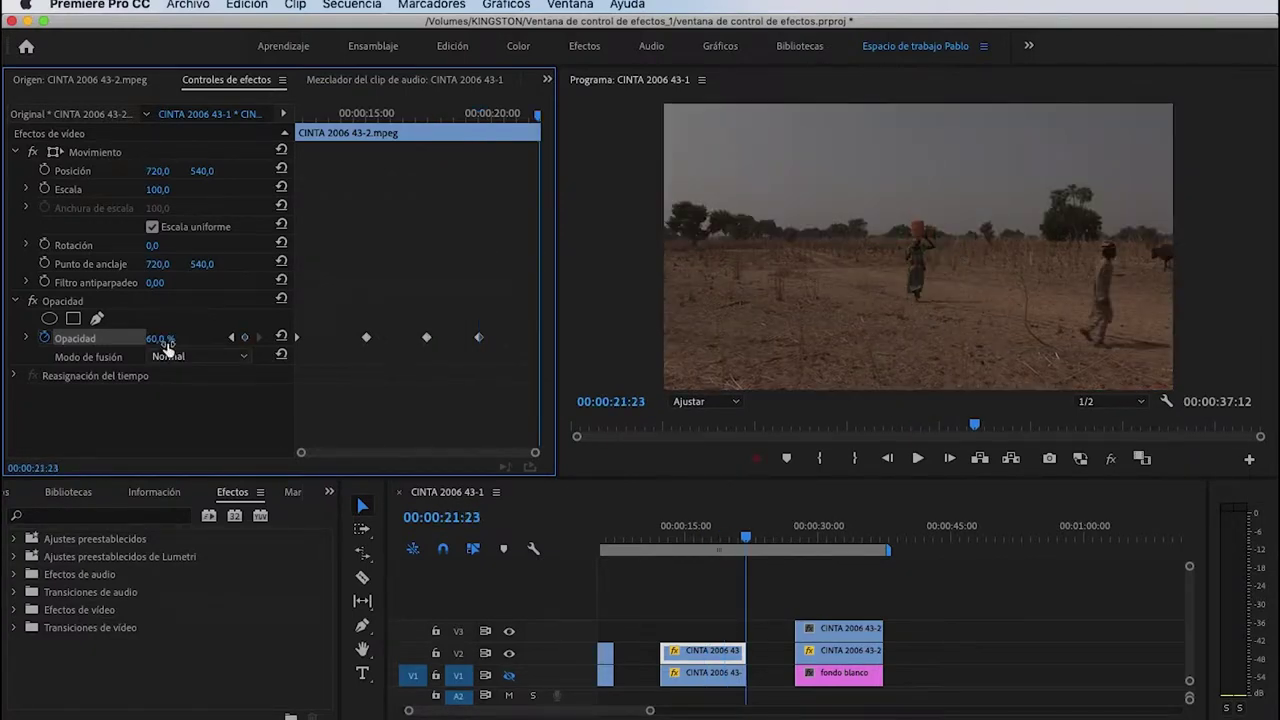
# Step: Add a 0% opacity keyframe near the clip end to fade out, and show V1 again
pyautogui.click(172, 334)
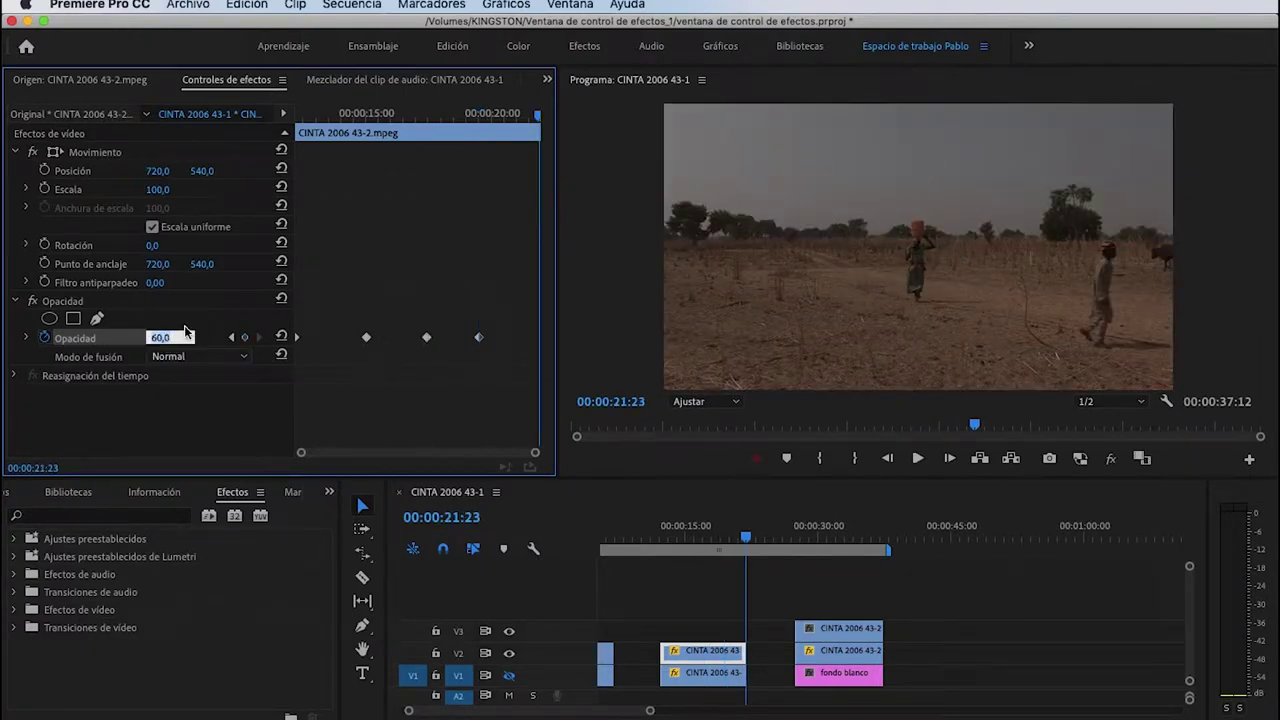
pyautogui.write('0')
pyautogui.press('Return')
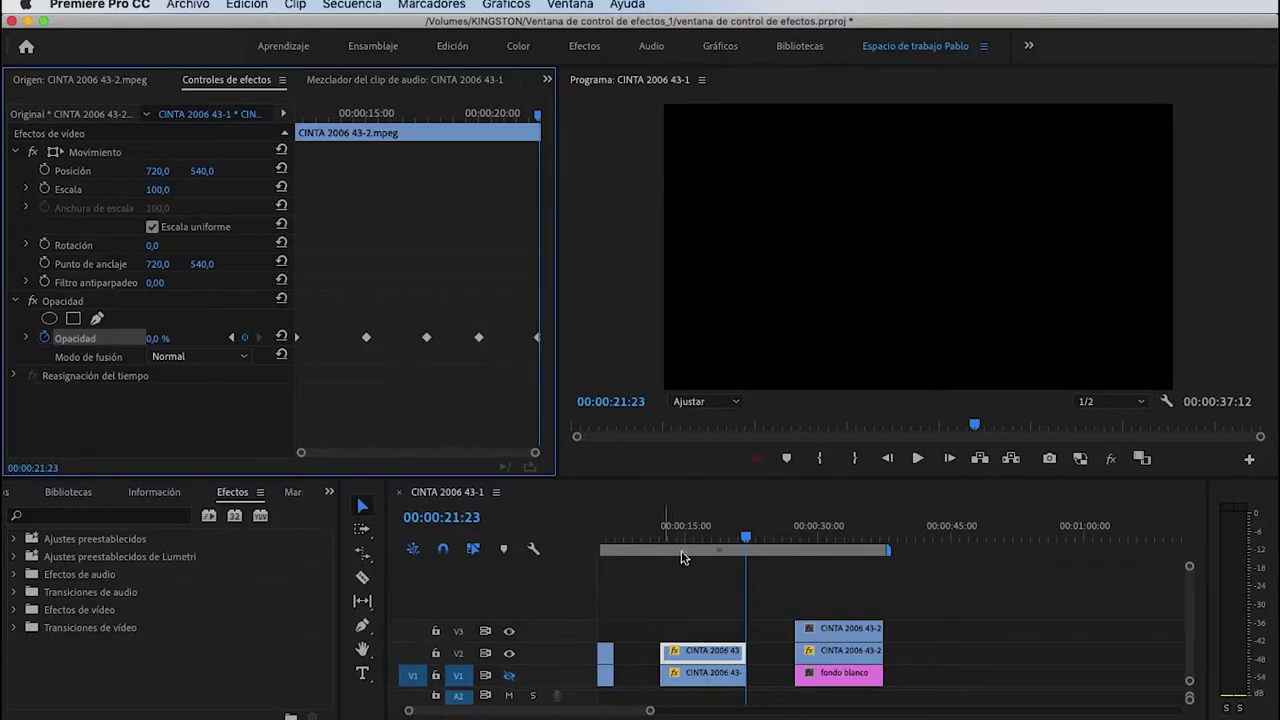
pyautogui.moveTo(706, 530); pyautogui.dragTo(682, 530)
pyautogui.click(508, 676)
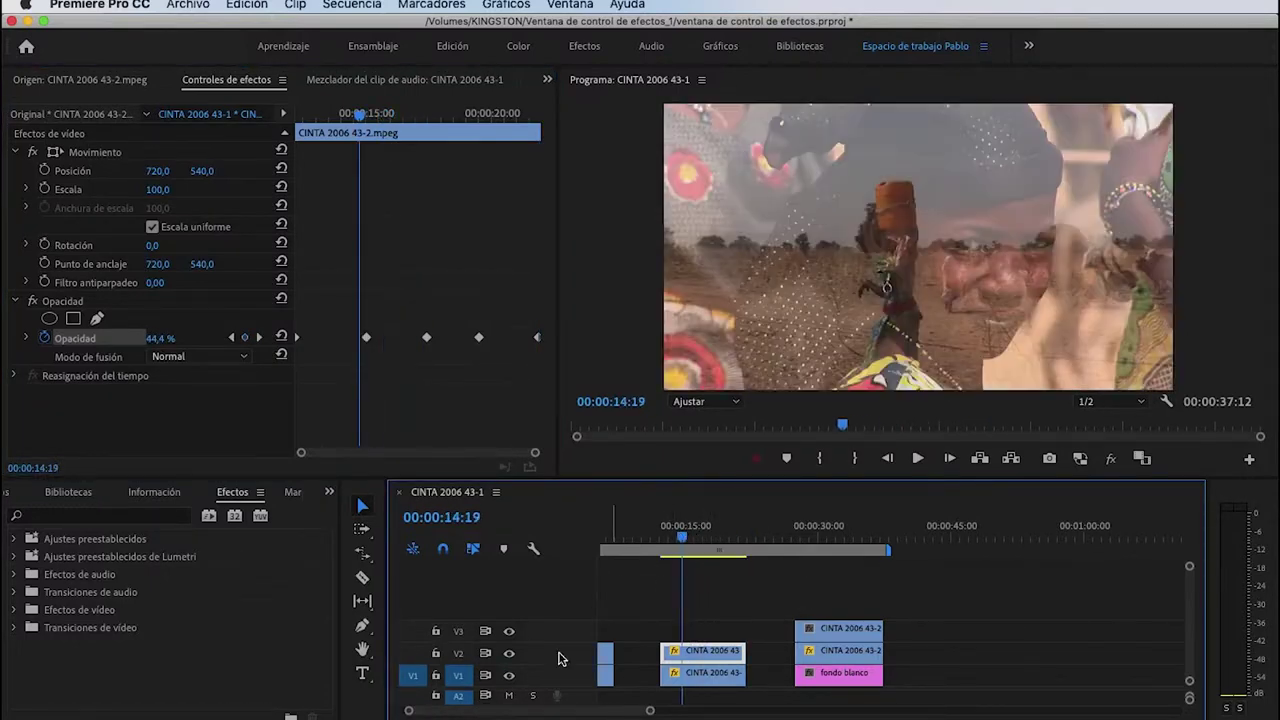
# Step: Preview the fade over V1 and expand the Opacidad value graph in Effect Controls
pyautogui.moveTo(680, 538); pyautogui.dragTo(723, 550)
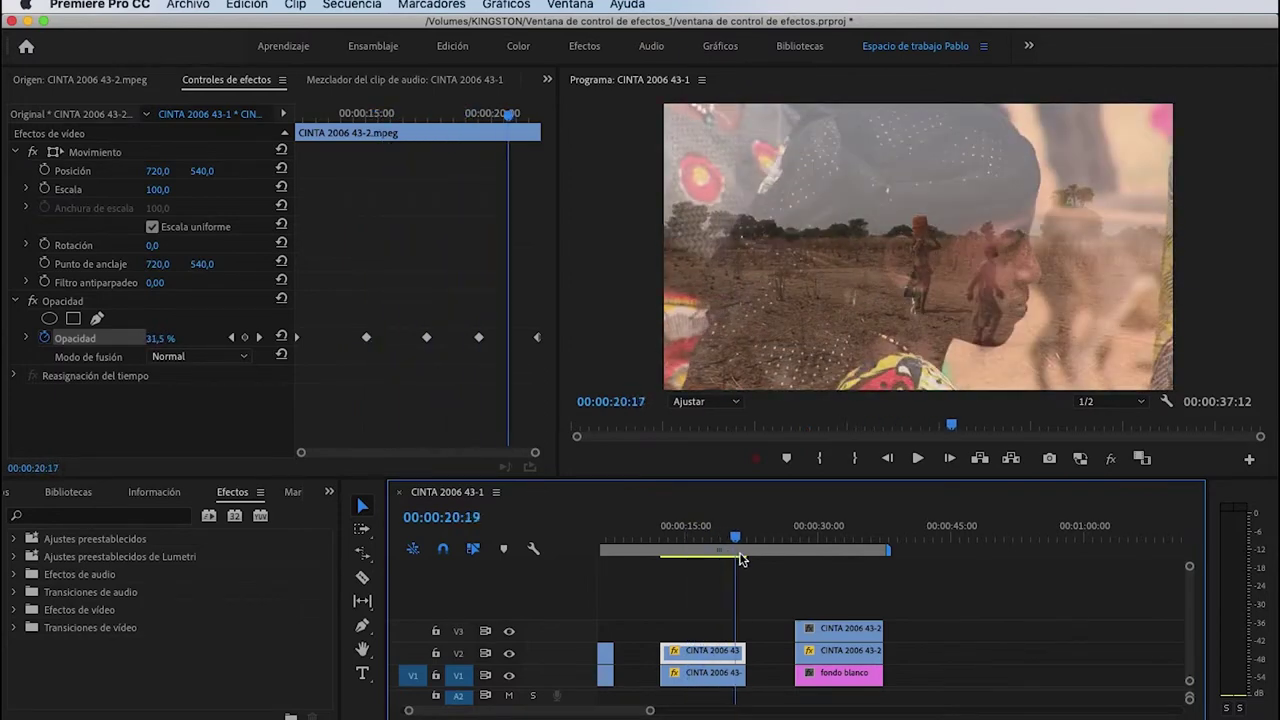
pyautogui.click(26, 340)
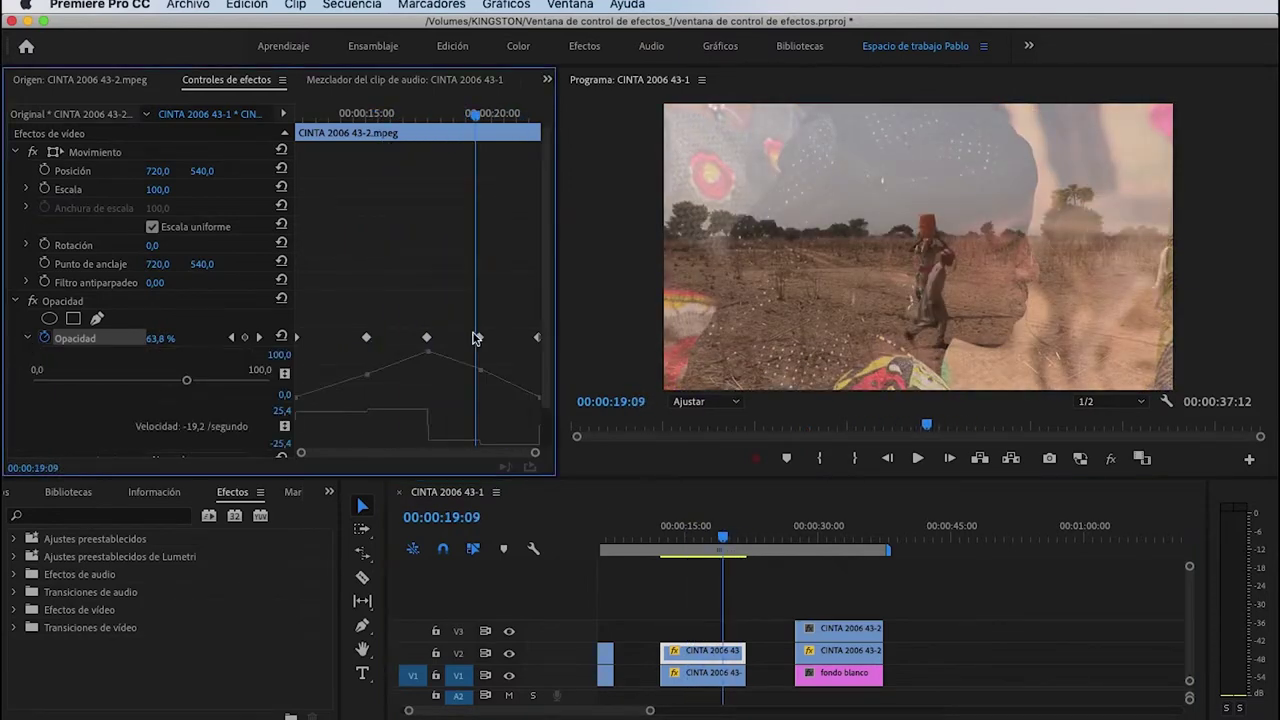
pyautogui.click(709, 551)
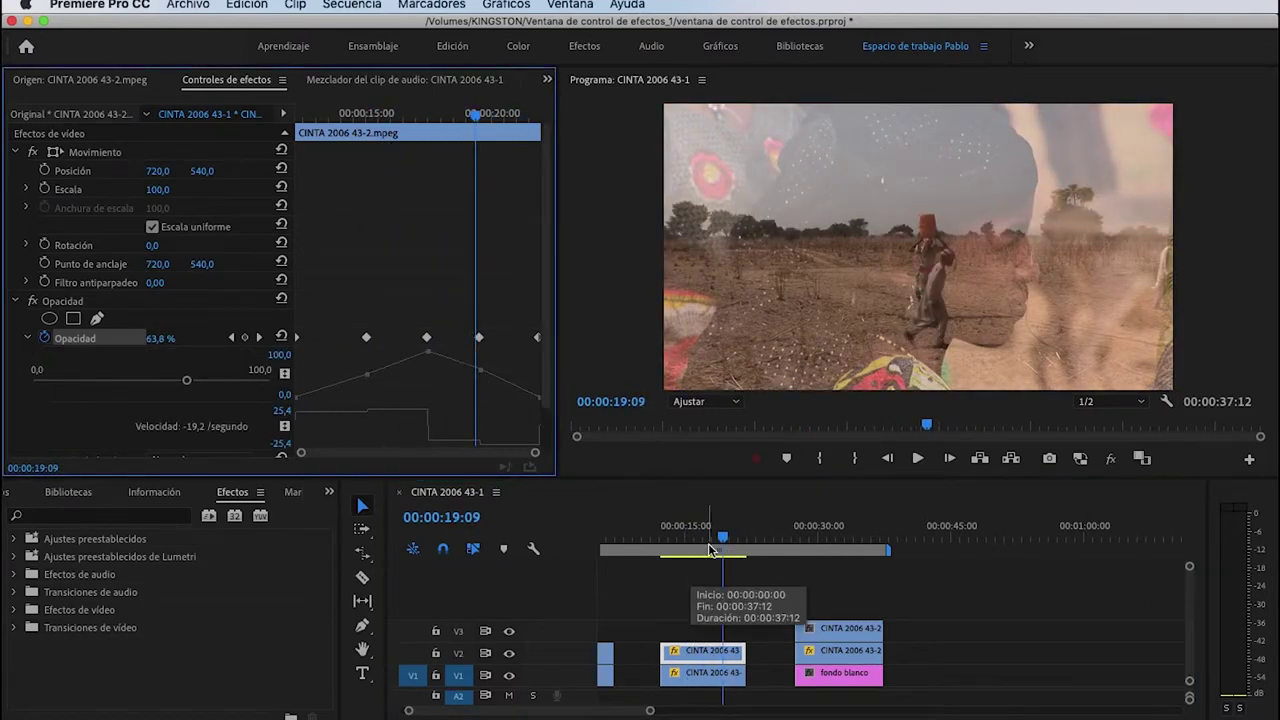
pyautogui.click(547, 80)
pyautogui.click(278, 121)
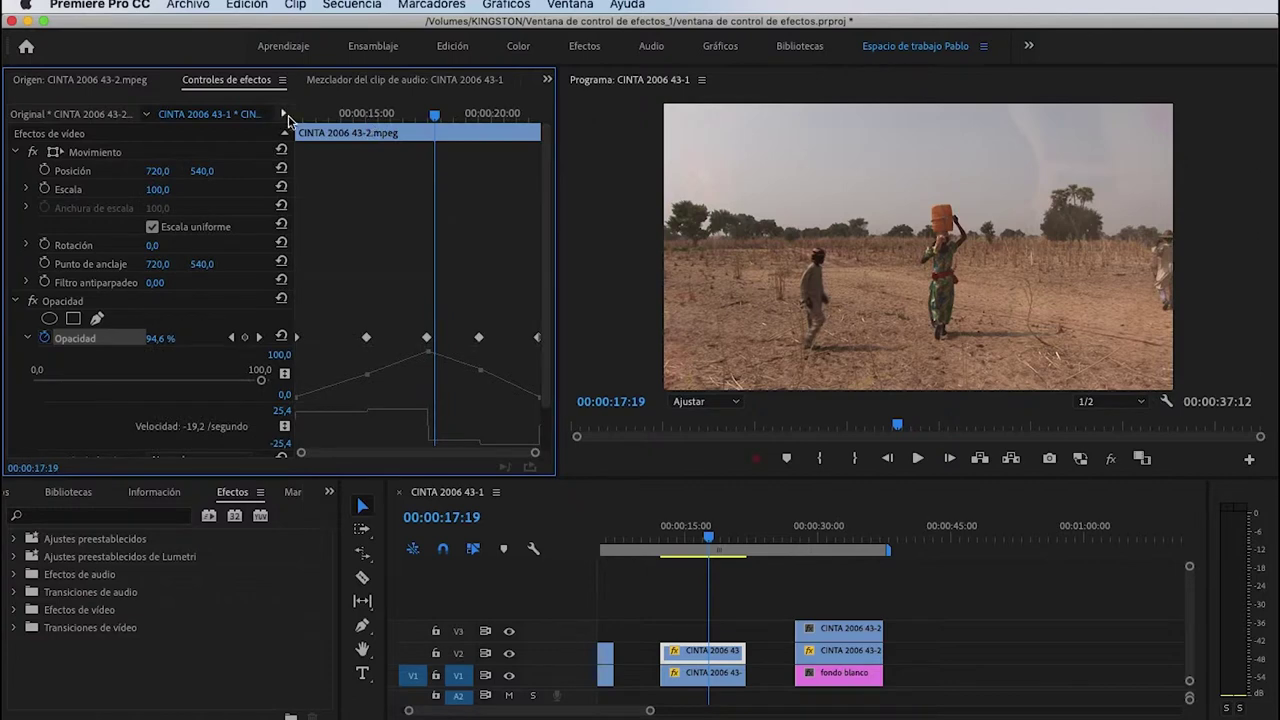
pyautogui.click(285, 117)
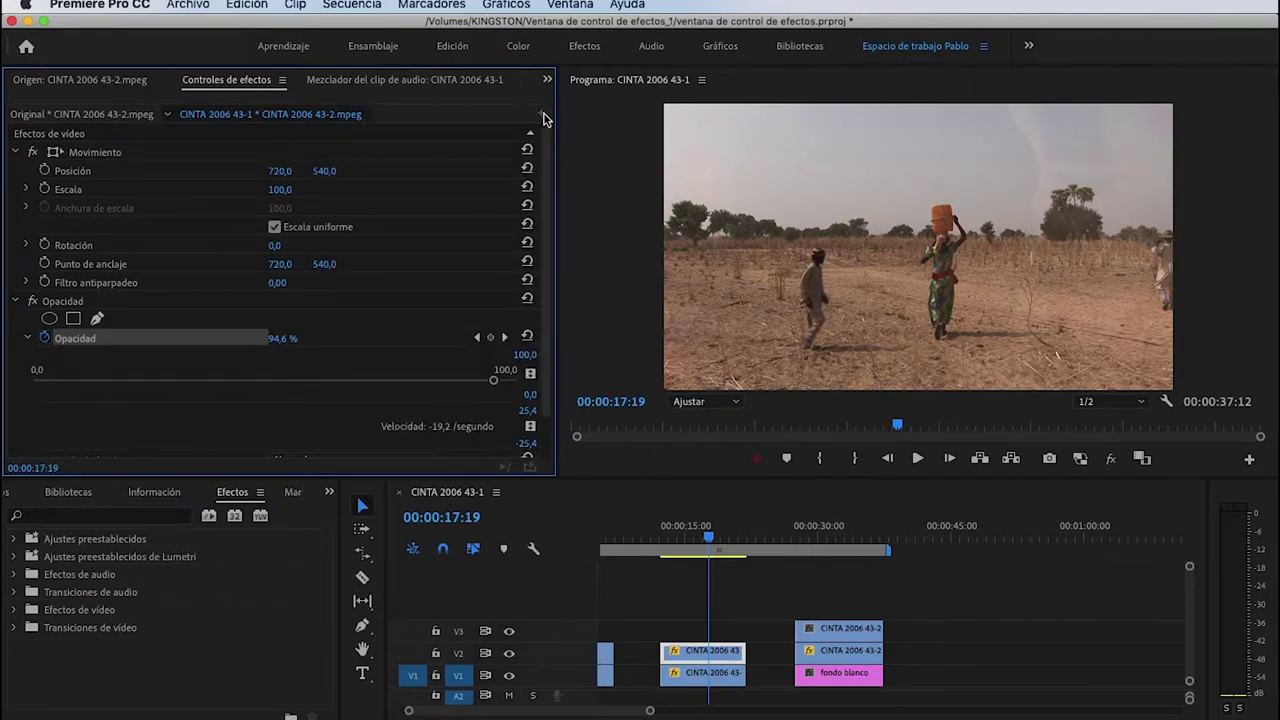
pyautogui.click(541, 115)
pyautogui.click(717, 537)
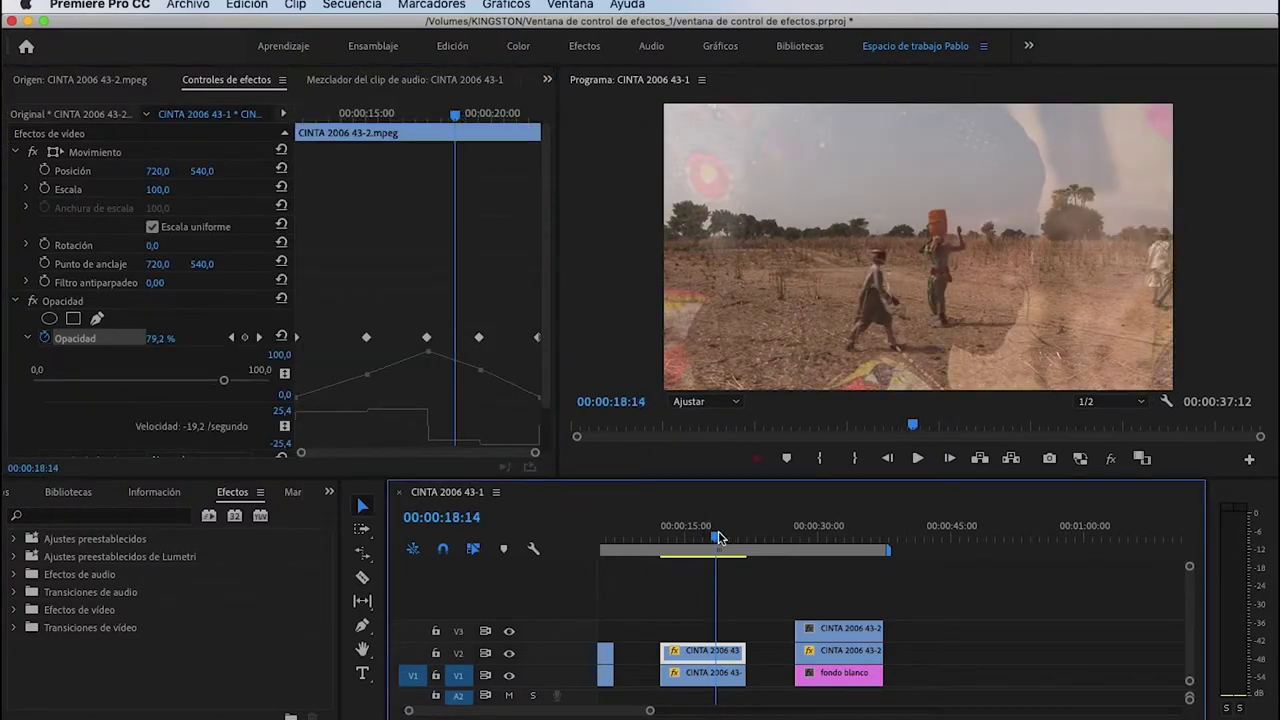
# Step: Drag the third opacity keyframe slightly later and preview the adjusted fade
pyautogui.moveTo(476, 339); pyautogui.dragTo(484, 338)
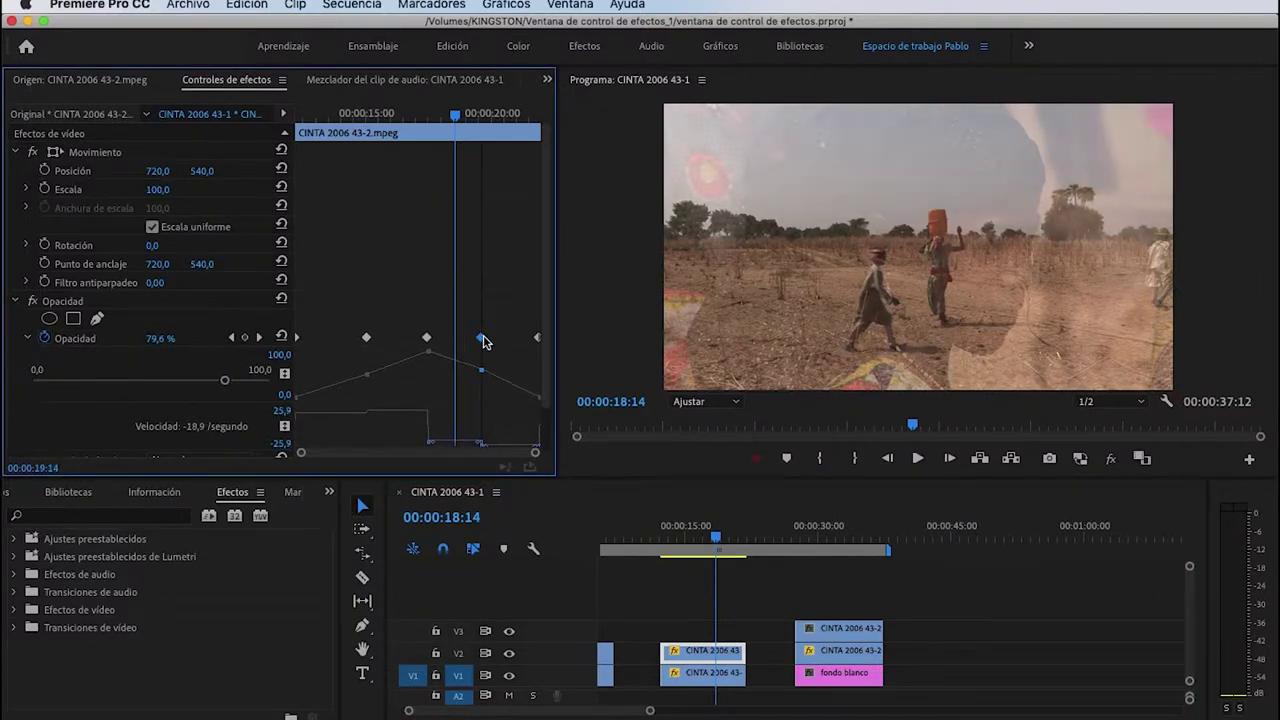
pyautogui.moveTo(484, 339); pyautogui.dragTo(482, 338)
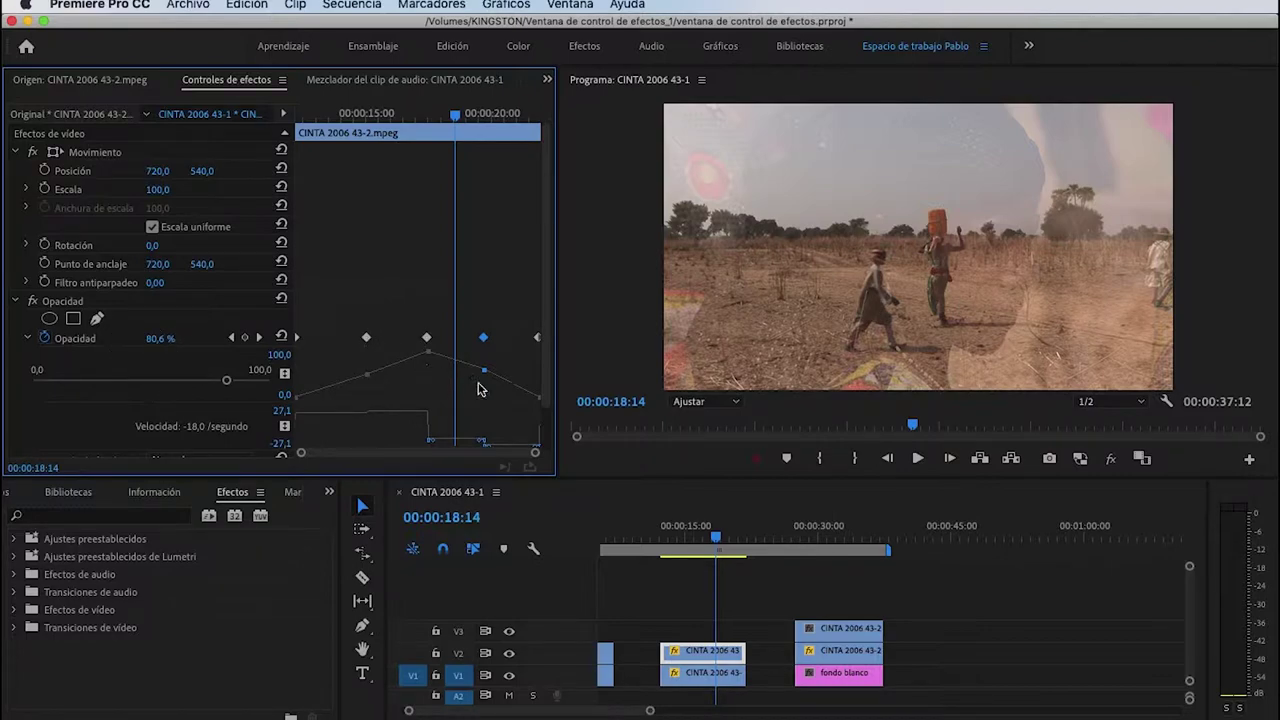
pyautogui.moveTo(715, 536)
pyautogui.mouseDown()
pyautogui.moveTo(679, 536)
pyautogui.moveTo(719, 536)
pyautogui.mouseUp()
# Step: Delete the peak opacity keyframe, then undo with Cmd+Z to restore it
pyautogui.click(428, 342)
pyautogui.press('Delete')
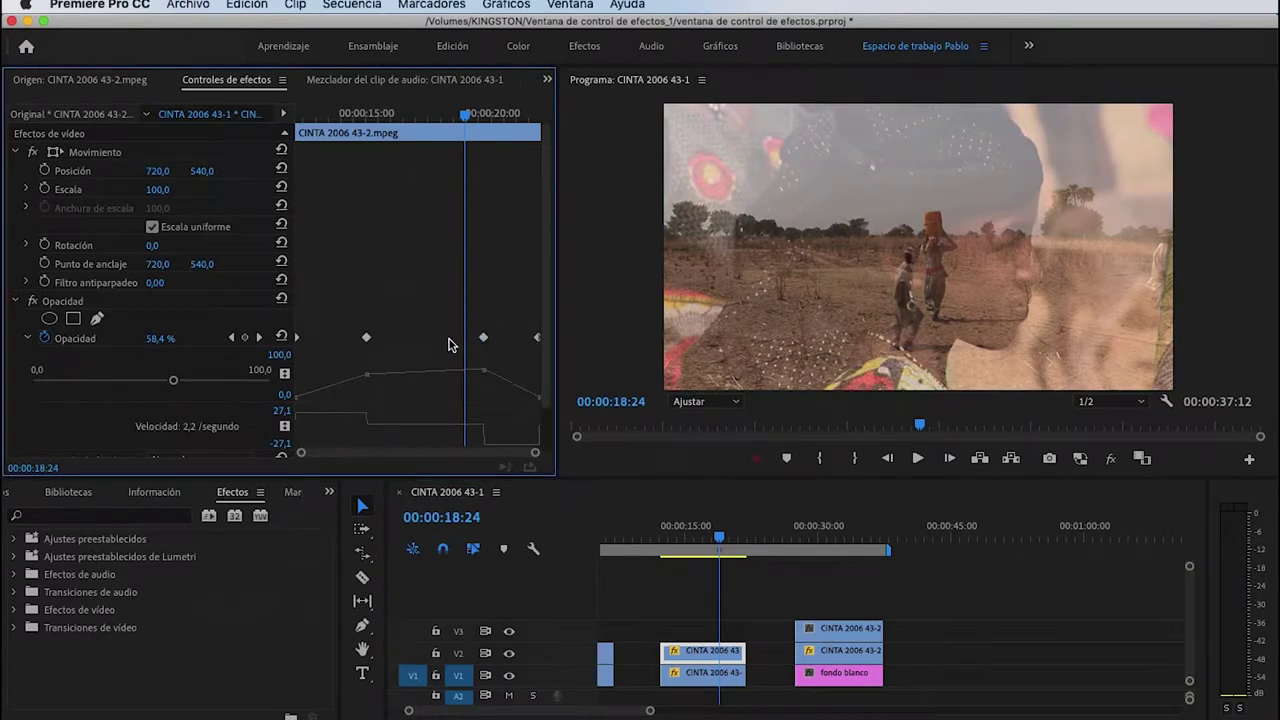
pyautogui.press('super+z')
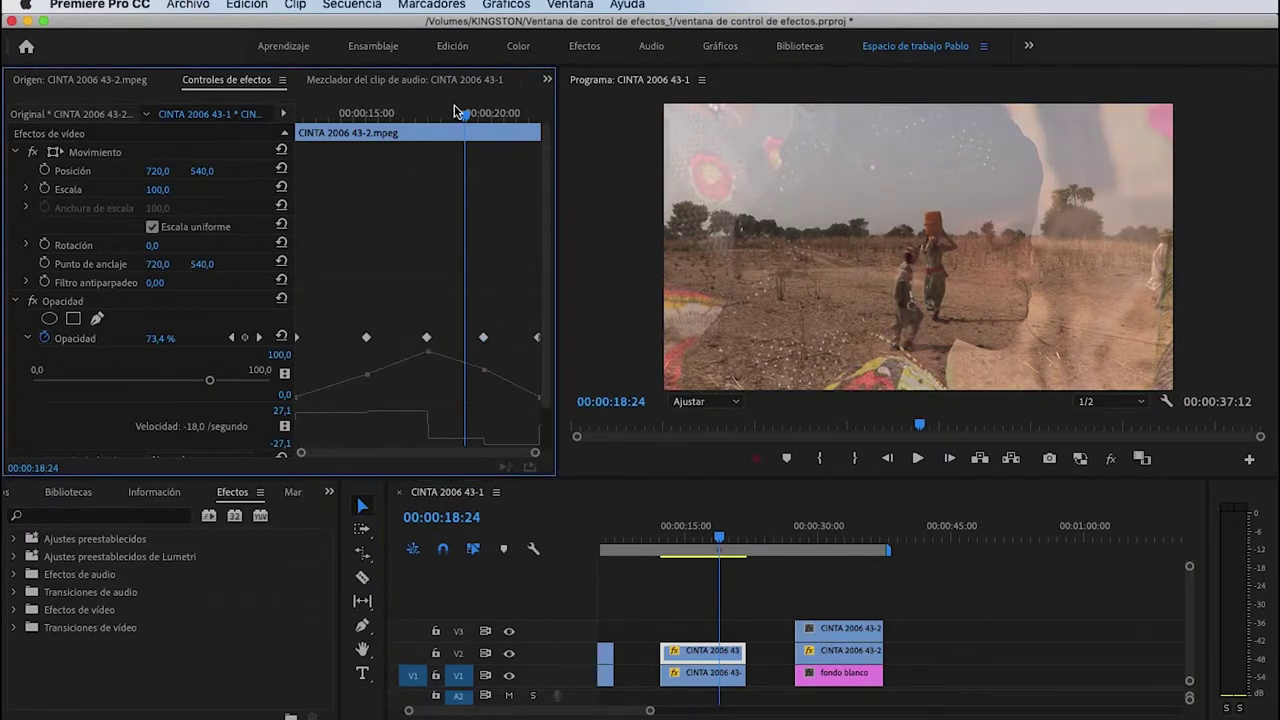
pyautogui.moveTo(458, 113); pyautogui.dragTo(427, 113)
pyautogui.click(777, 537)
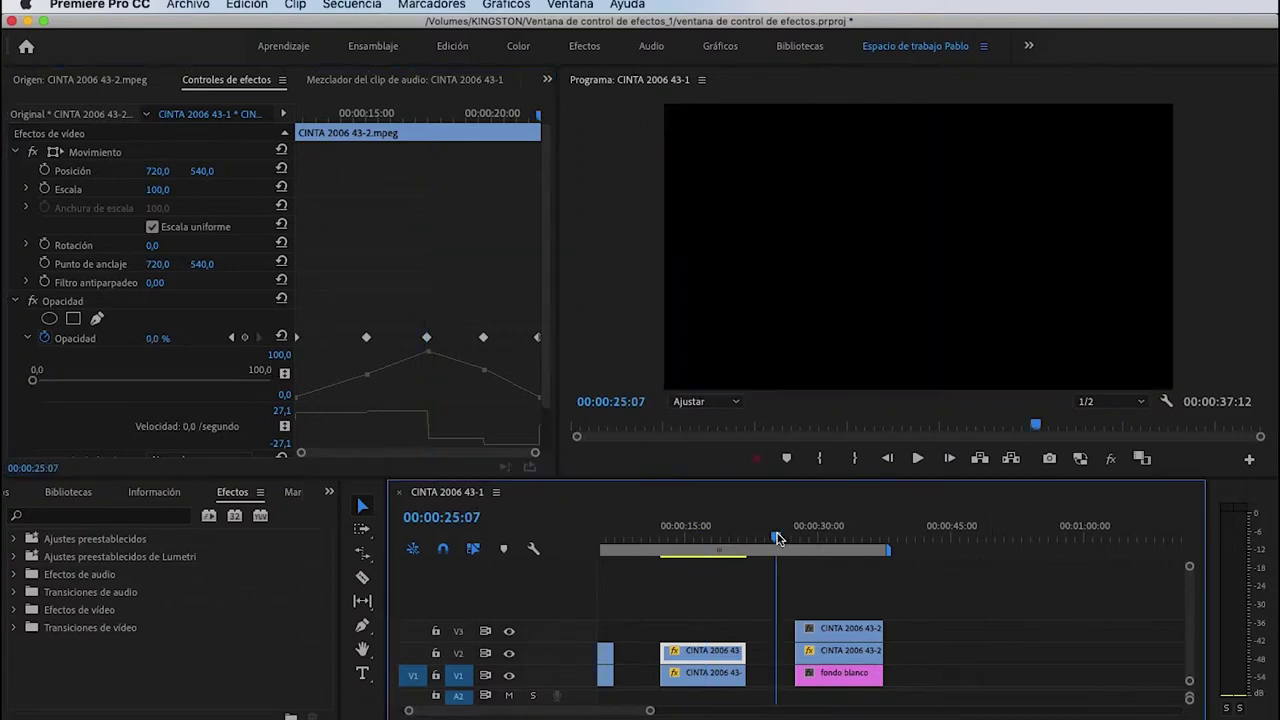
# Step: Select the V3 clip at 00:00:27:12 and set its Escala to 50%
pyautogui.press('Down')
pyautogui.click(840, 628)
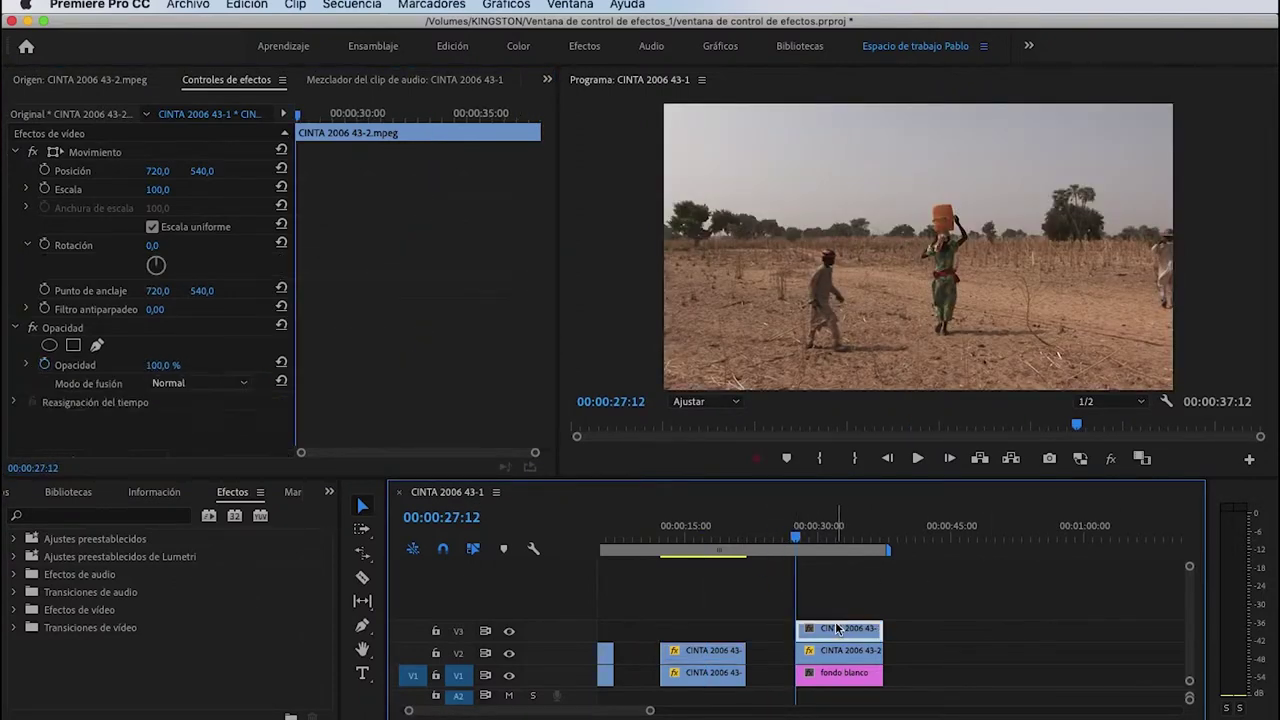
pyautogui.click(160, 190)
pyautogui.write('50')
pyautogui.press('Return')
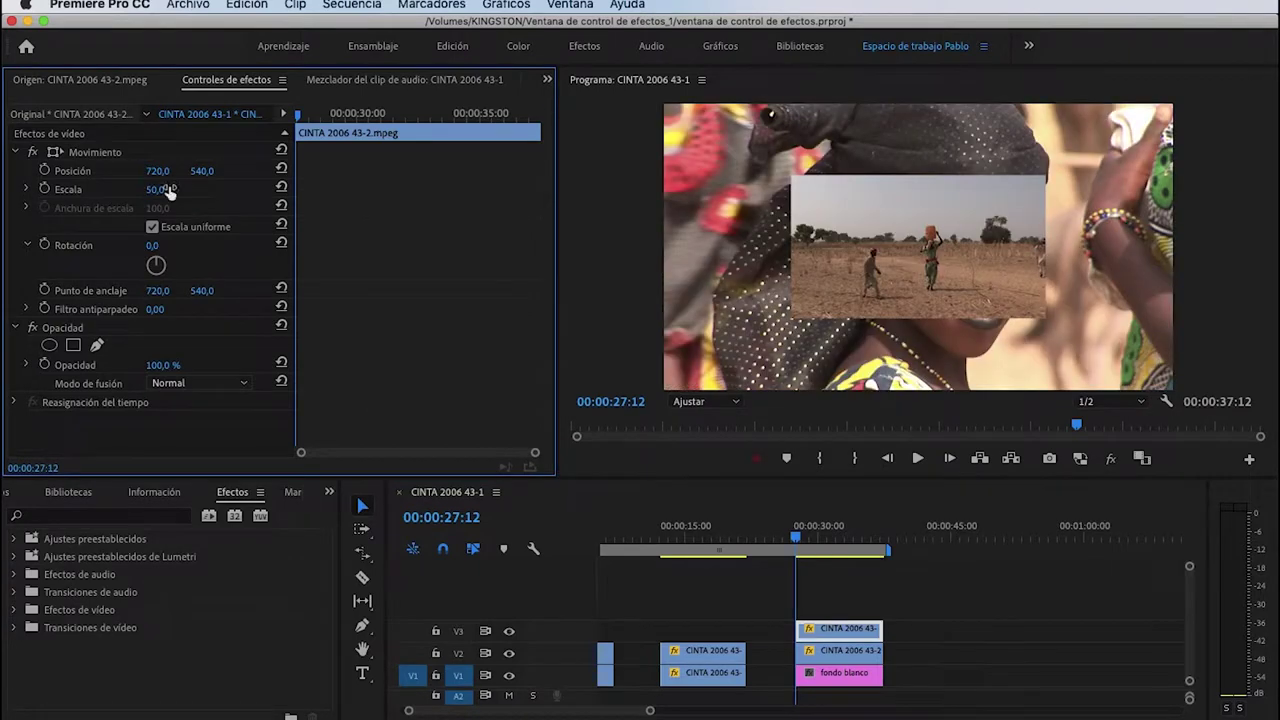
pyautogui.click(91, 155)
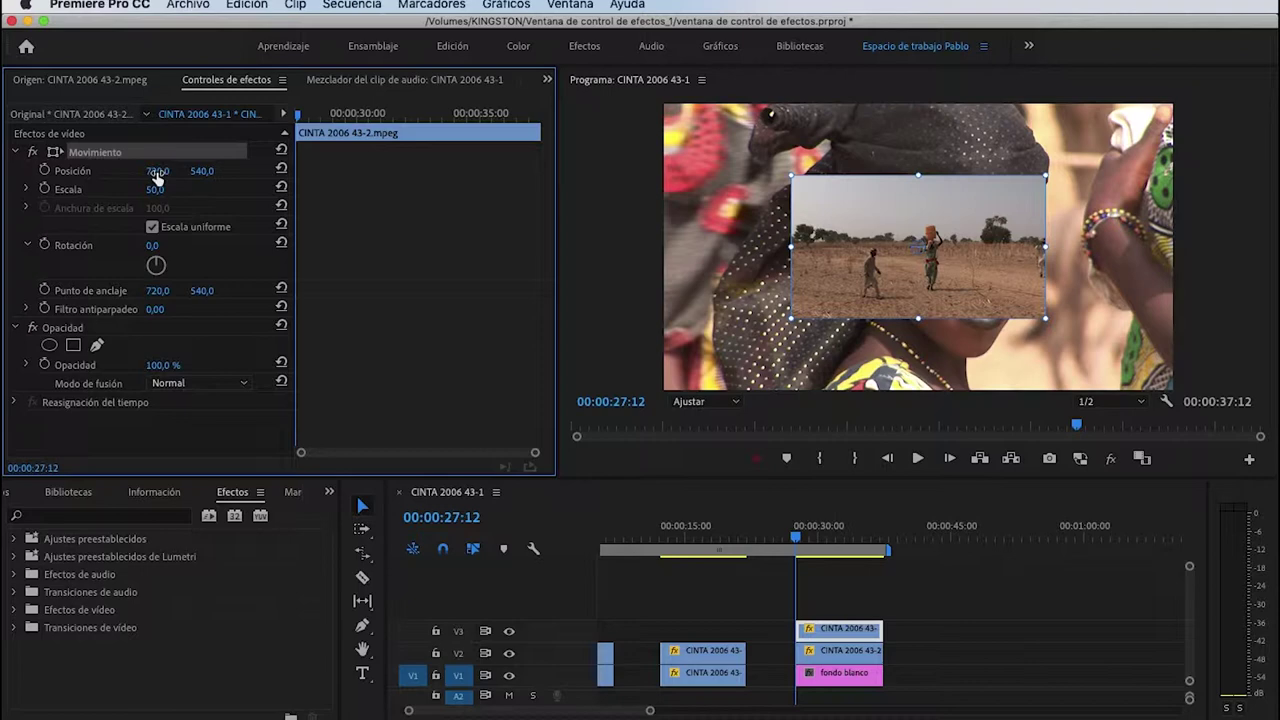
# Step: Enable Posición keyframing and scrub X to -374 to push the inset off the left edge
pyautogui.click(44, 170)
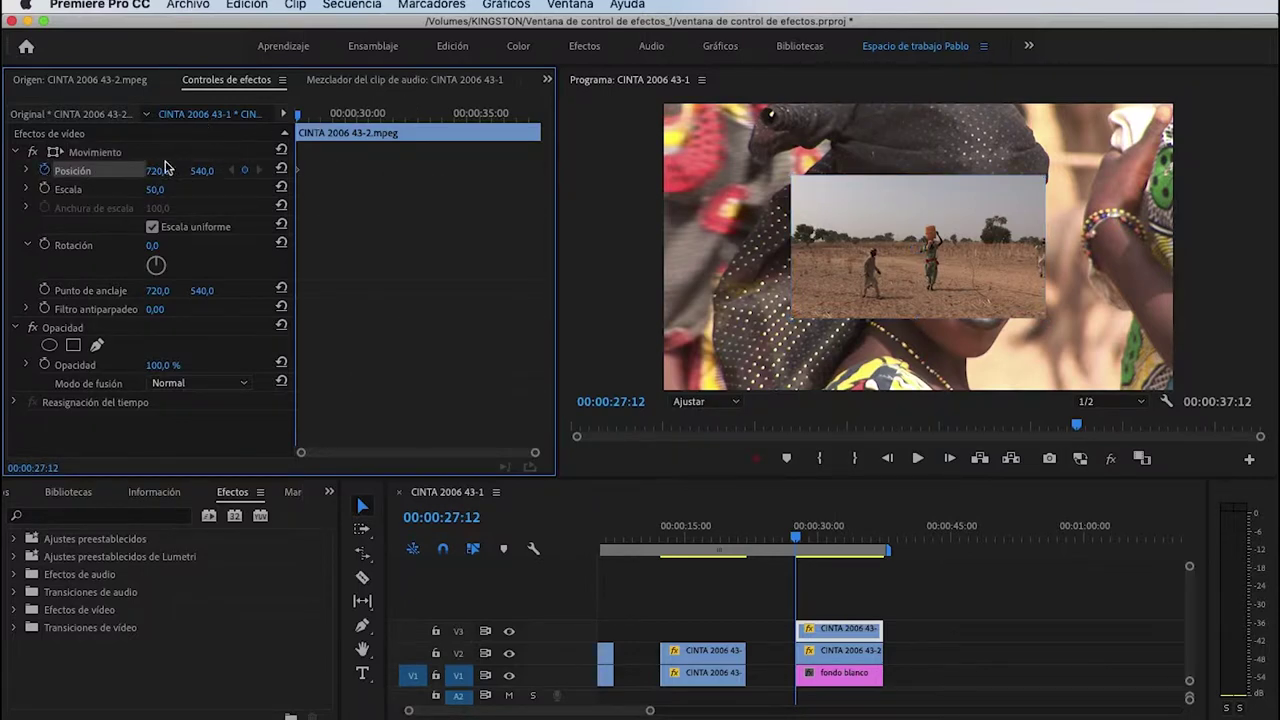
pyautogui.moveTo(167, 174); pyautogui.dragTo(60, 174)
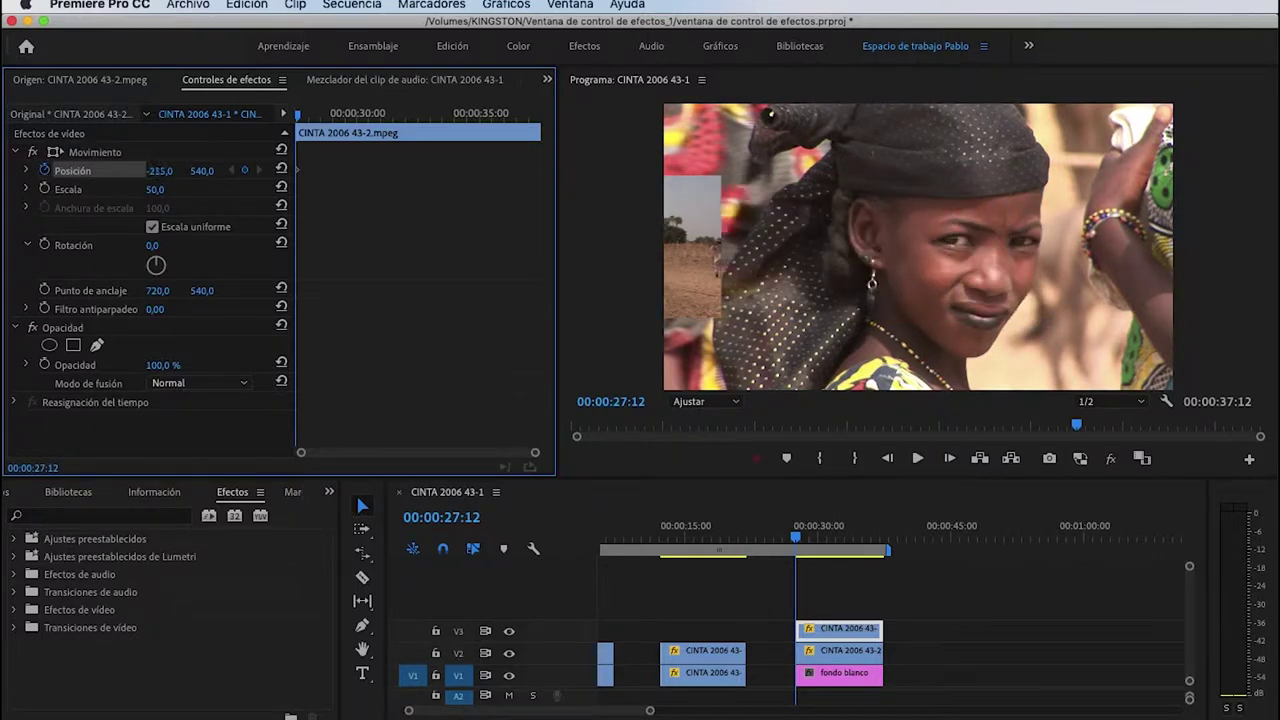
pyautogui.moveTo(160, 171)
pyautogui.mouseDown()
pyautogui.moveTo(130, 171)
pyautogui.moveTo(220, 171)
pyautogui.mouseUp()
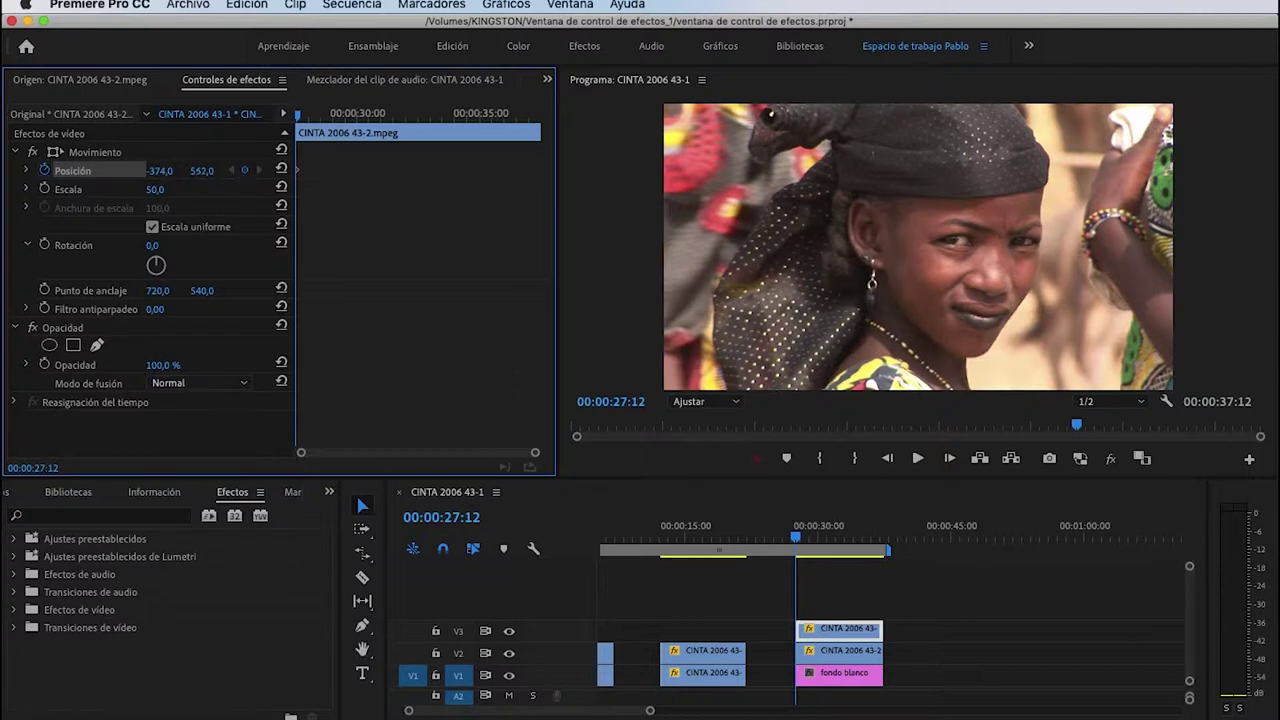
# Step: Zoom the Program monitor to 10% and lower the V3 clip's starting Position Y to 794
pyautogui.click(712, 402)
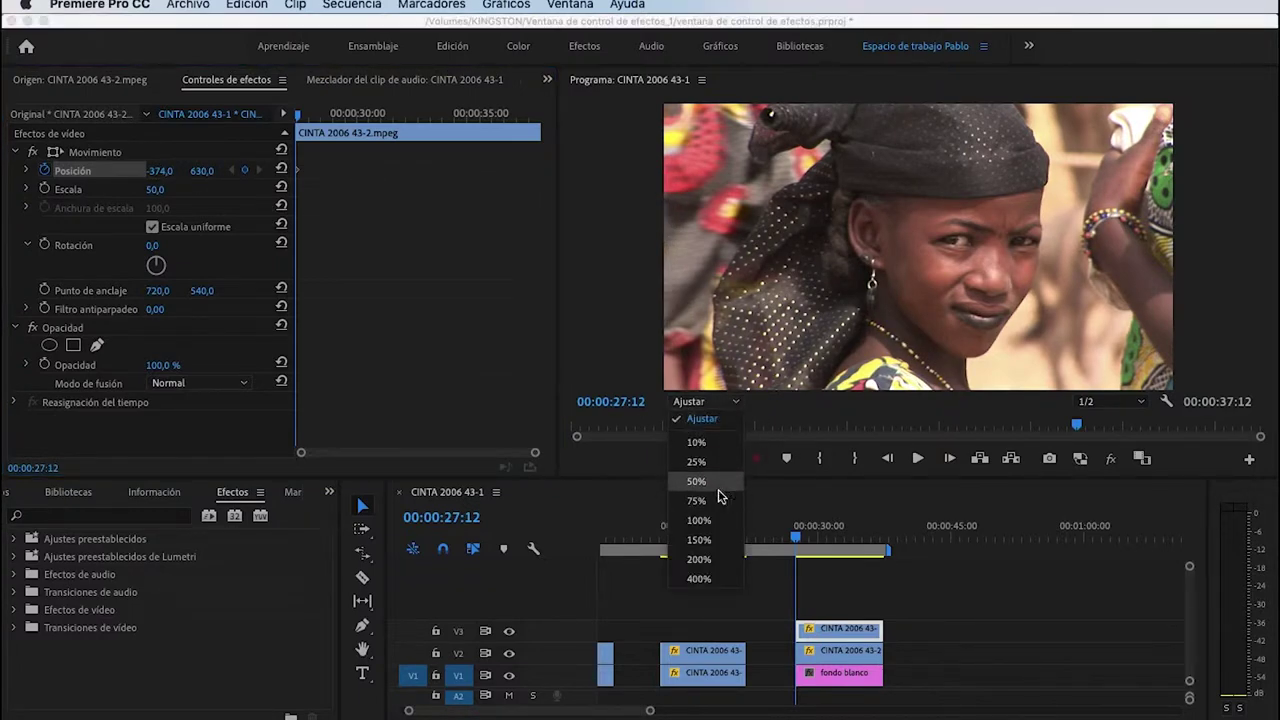
pyautogui.click(720, 487)
pyautogui.click(720, 404)
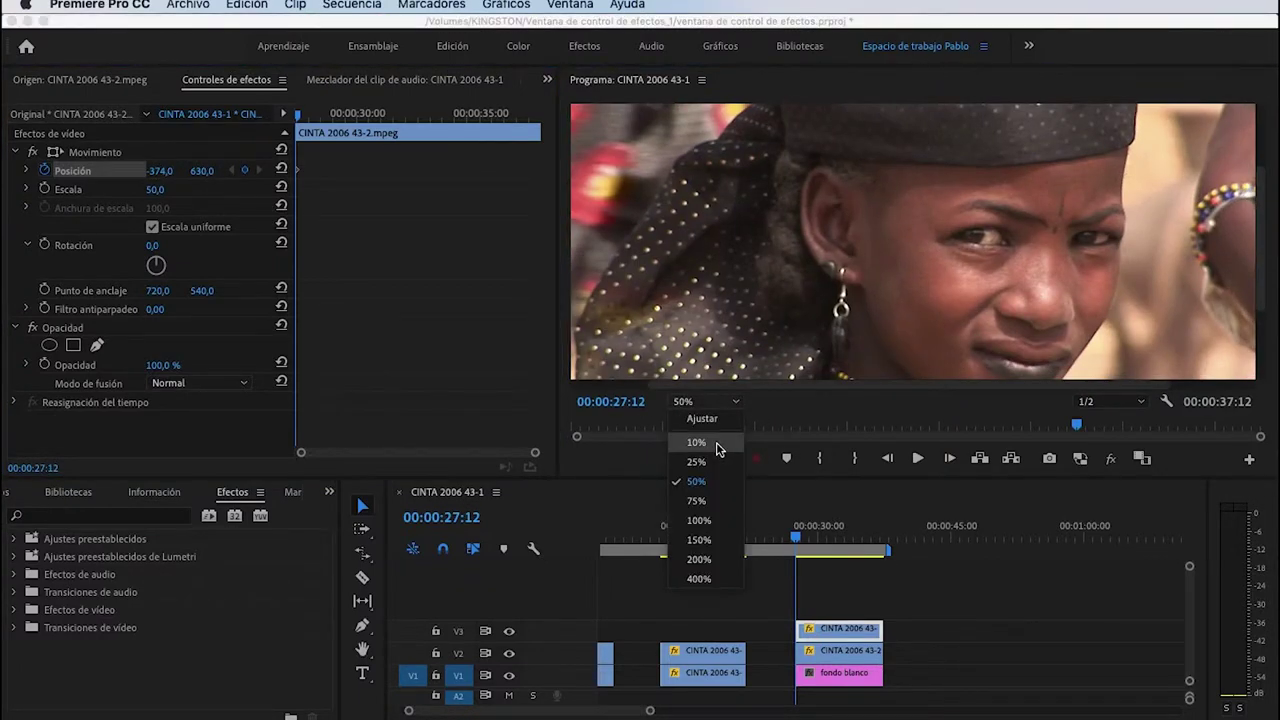
pyautogui.click(716, 442)
pyautogui.click(93, 152)
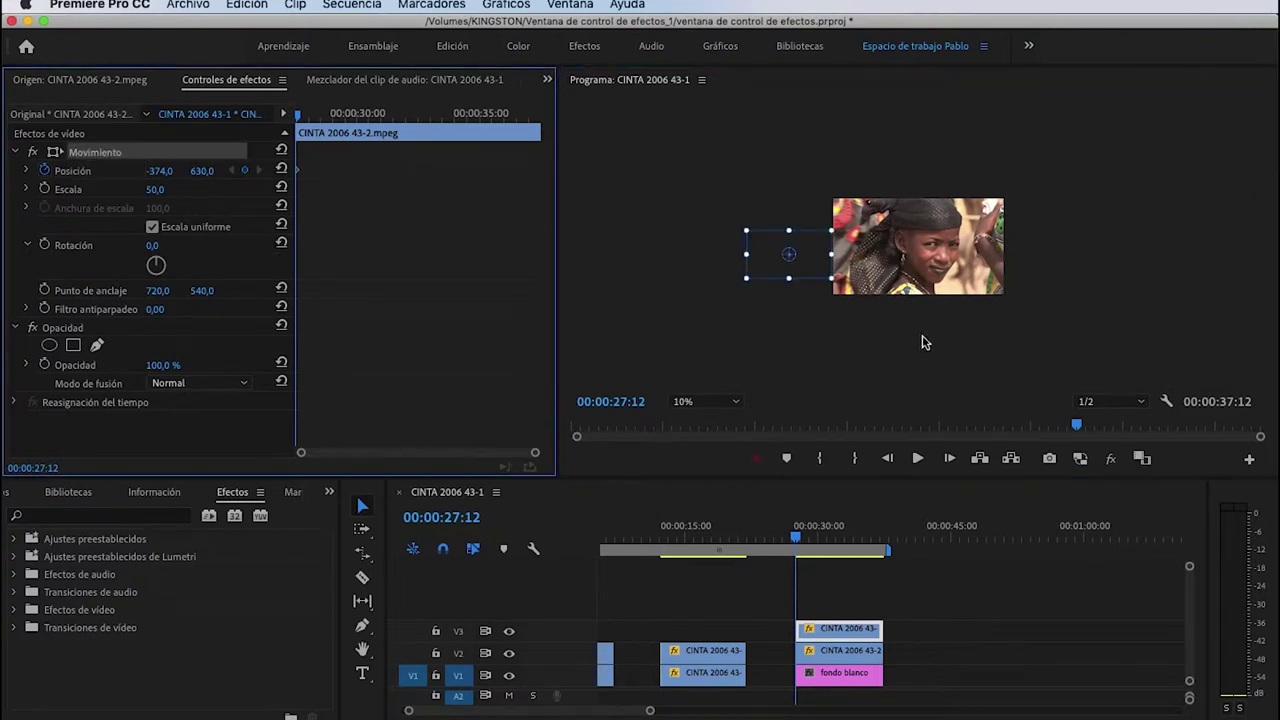
pyautogui.moveTo(202, 171); pyautogui.dragTo(290, 171)
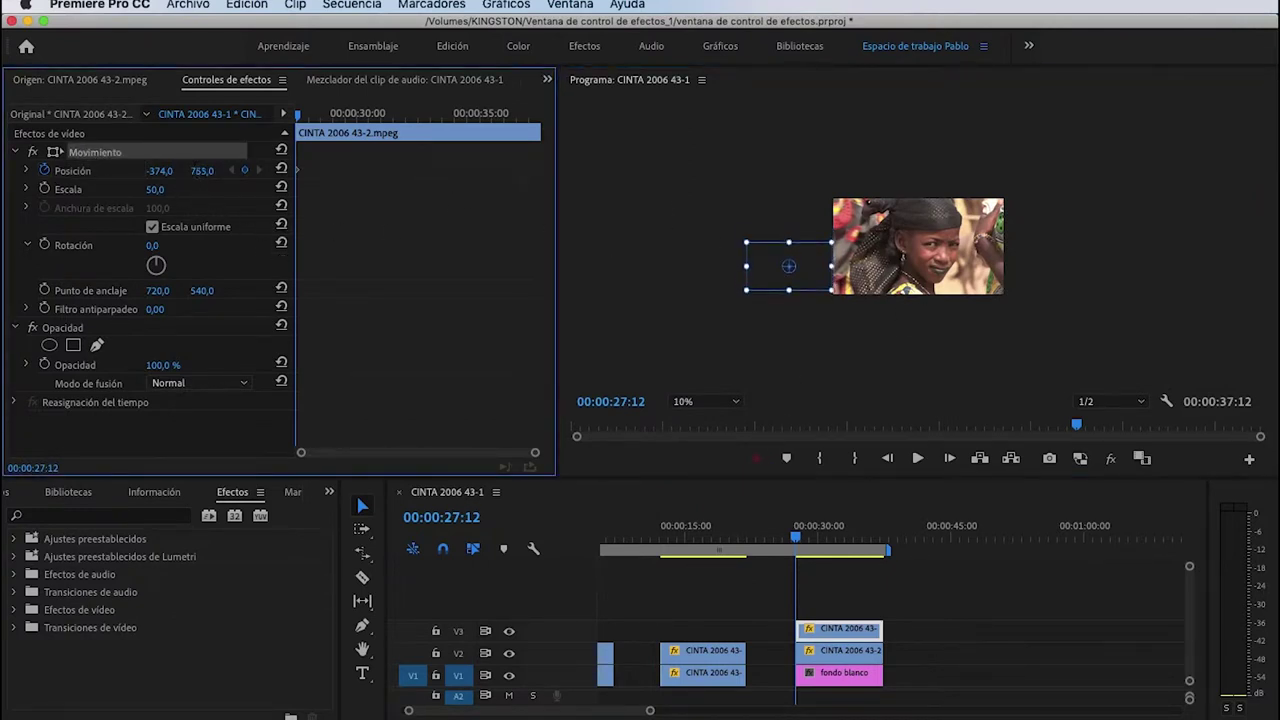
pyautogui.click(836, 537)
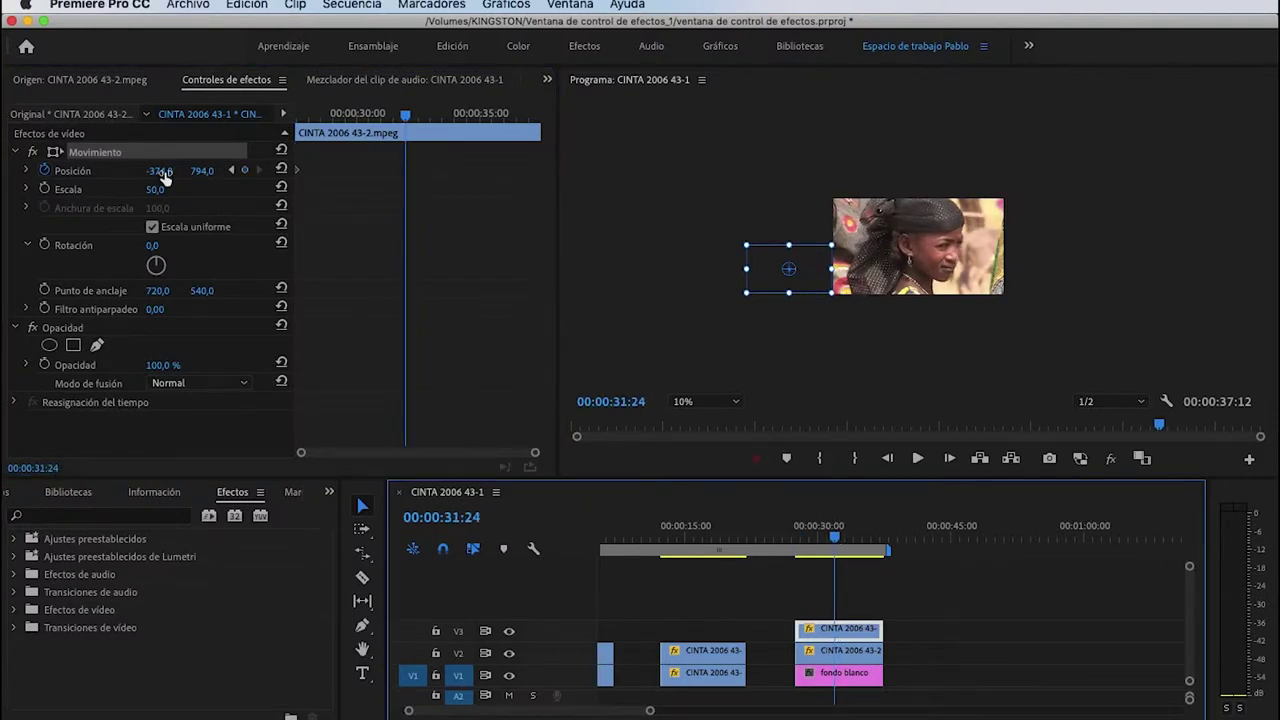
# Step: Keyframe the V3 inset at X 685 at 00:00:31:24 and add a keyframe at 00:00:29:11
pyautogui.moveTo(165, 176); pyautogui.dragTo(905, 333)
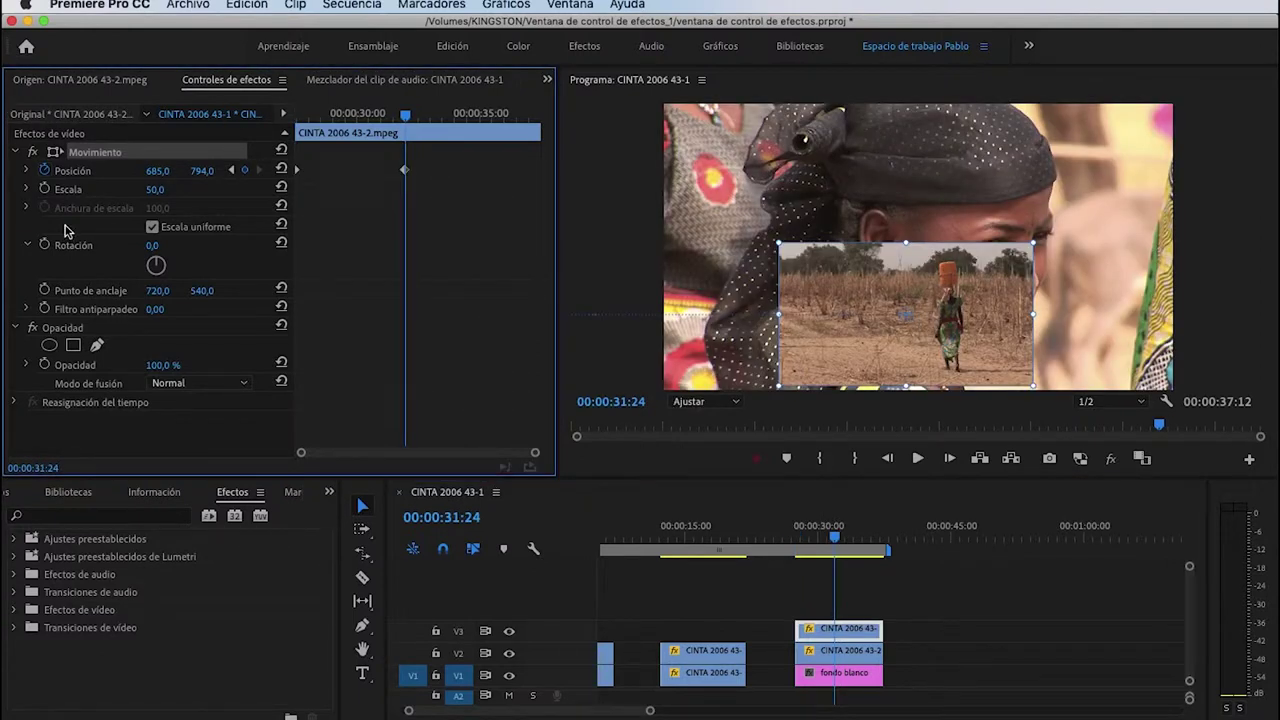
pyautogui.moveTo(412, 122); pyautogui.dragTo(343, 116)
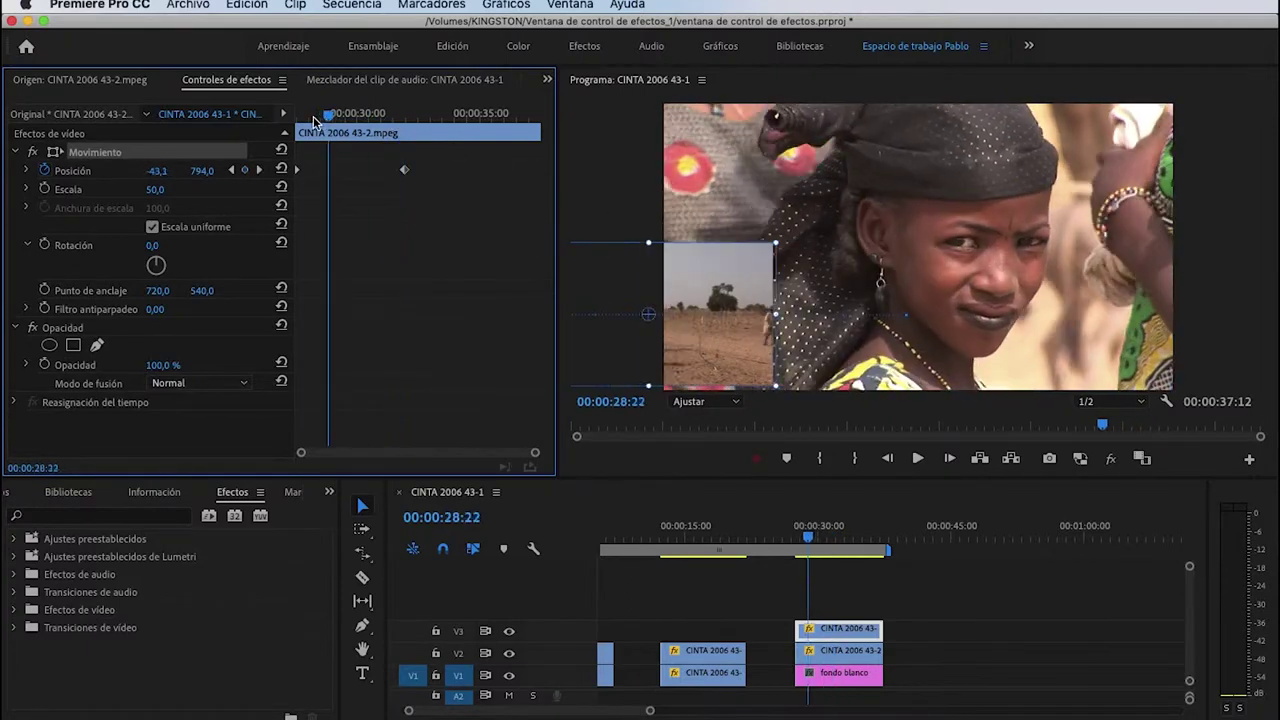
pyautogui.click(243, 171)
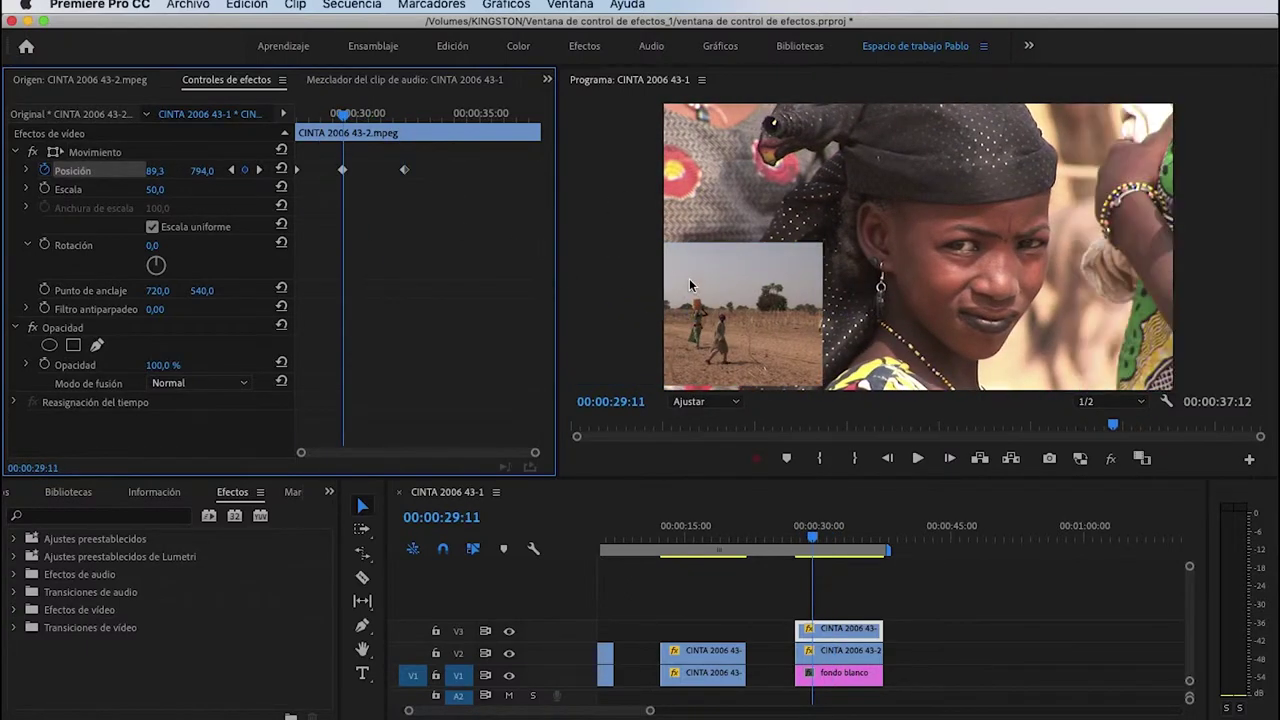
pyautogui.click(95, 153)
pyautogui.moveTo(710, 320); pyautogui.dragTo(726, 240)
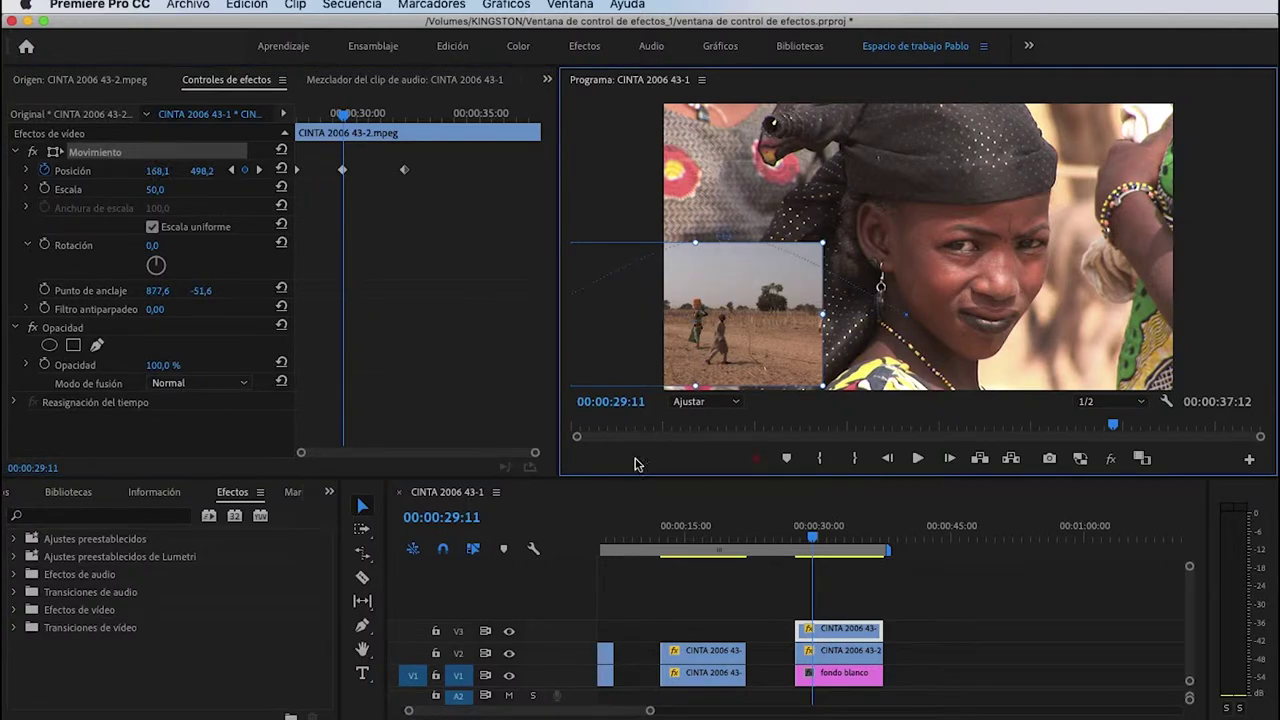
pyautogui.moveTo(828, 553); pyautogui.dragTo(815, 524)
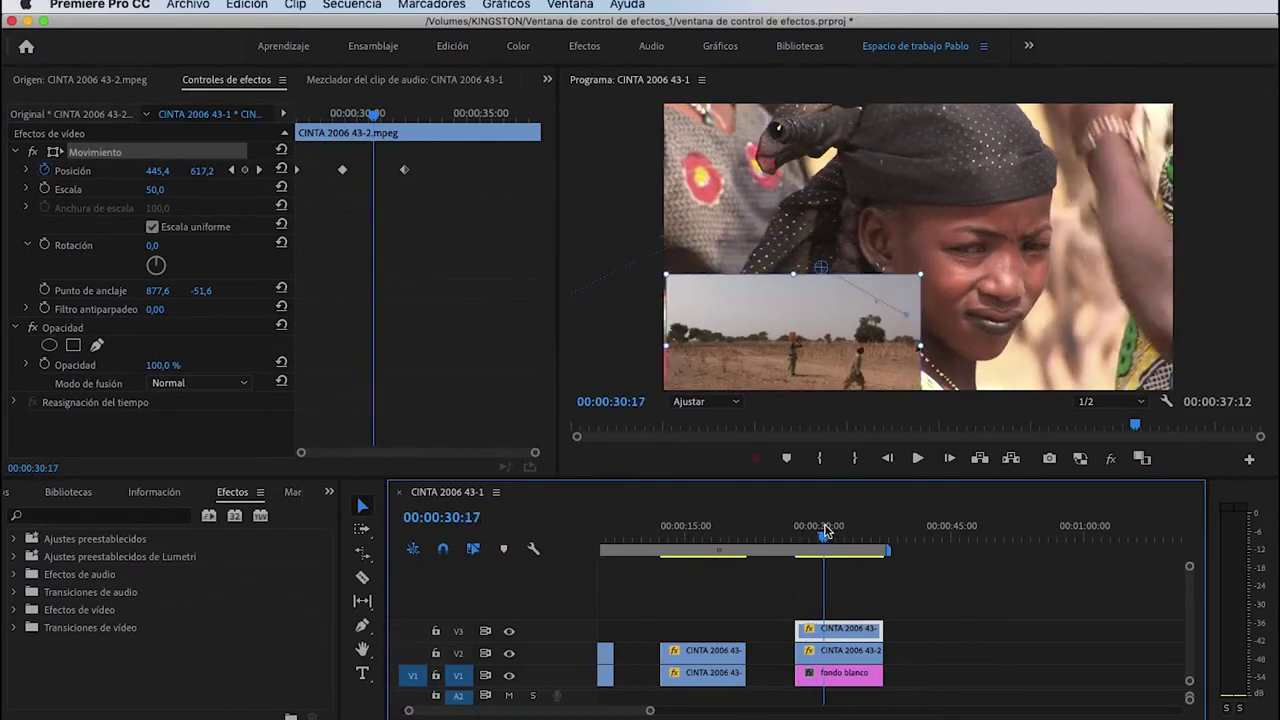
pyautogui.moveTo(815, 524); pyautogui.dragTo(810, 524)
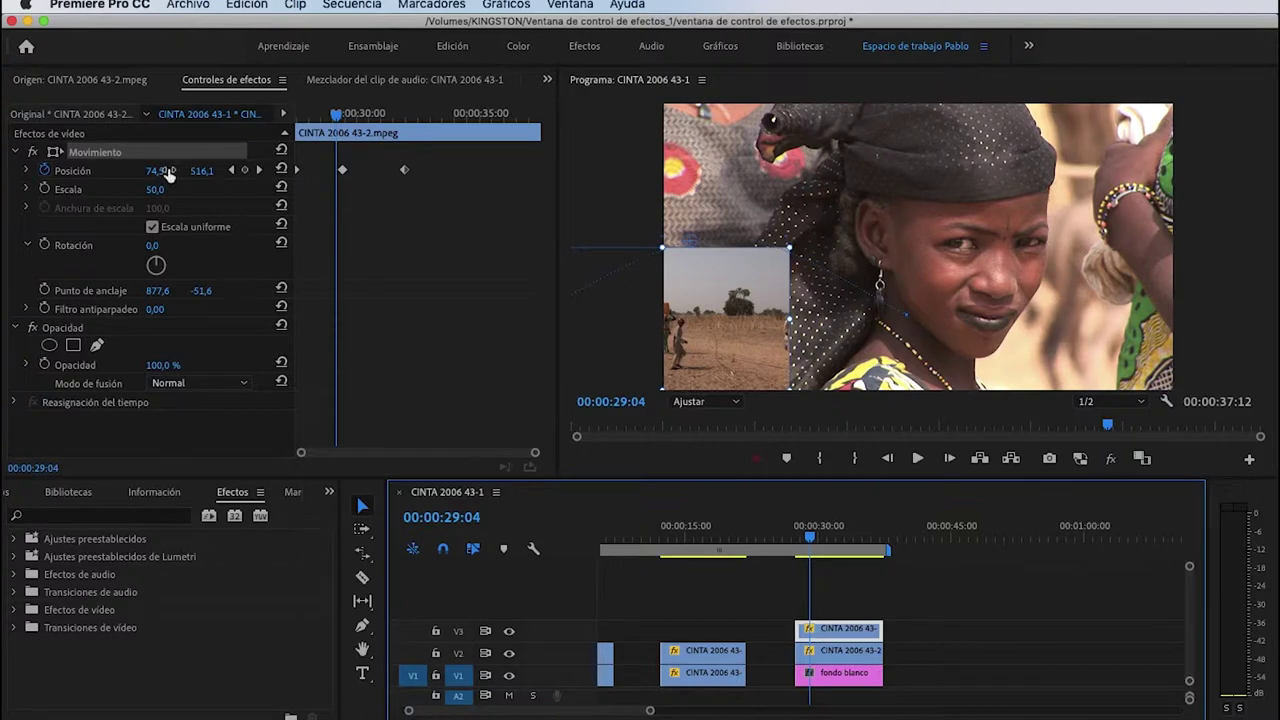
# Step: Readjust the inset's anchor point and delete the intermediate position keyframe
pyautogui.click(343, 170)
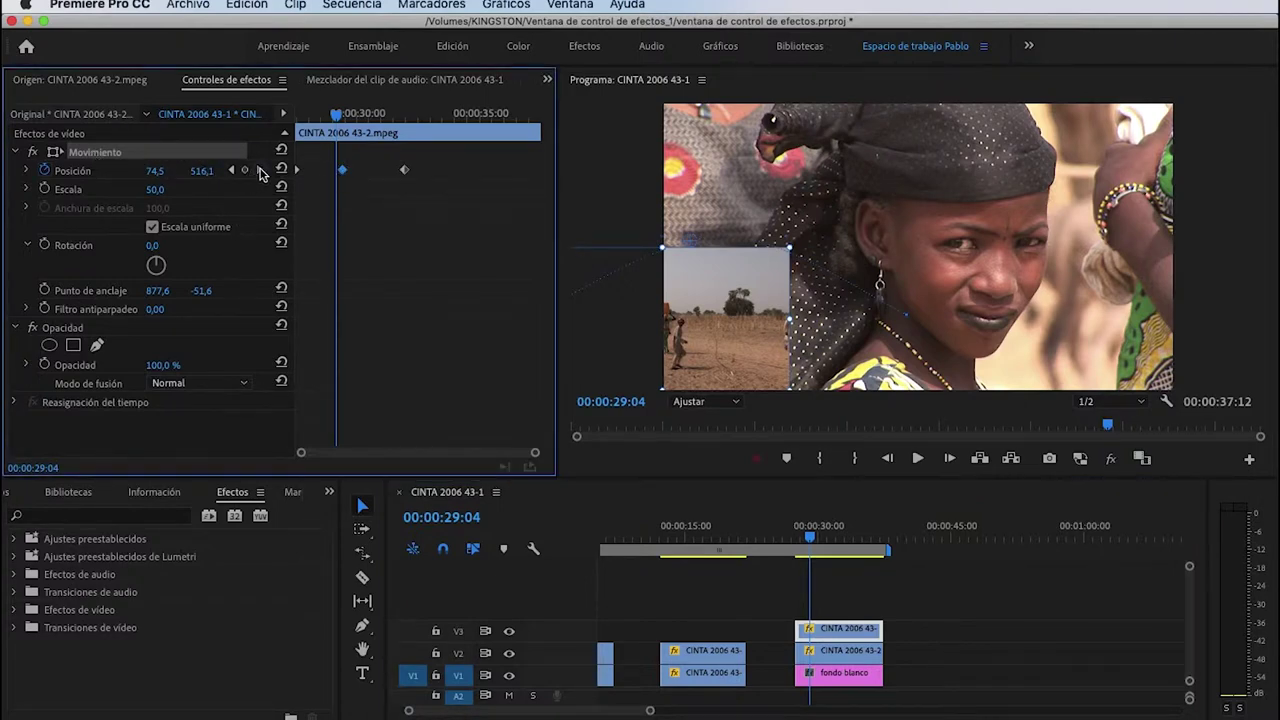
pyautogui.click(259, 170)
pyautogui.moveTo(738, 248); pyautogui.dragTo(718, 318)
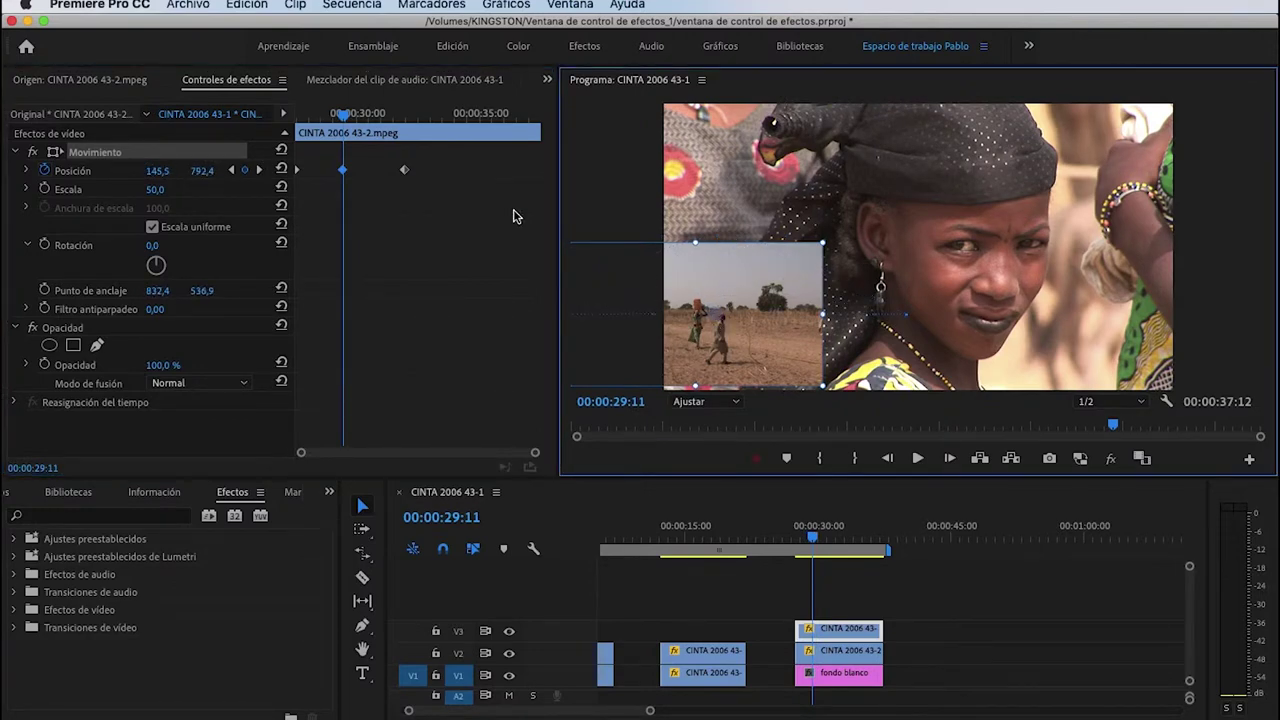
pyautogui.click(347, 180)
pyautogui.press('Delete')
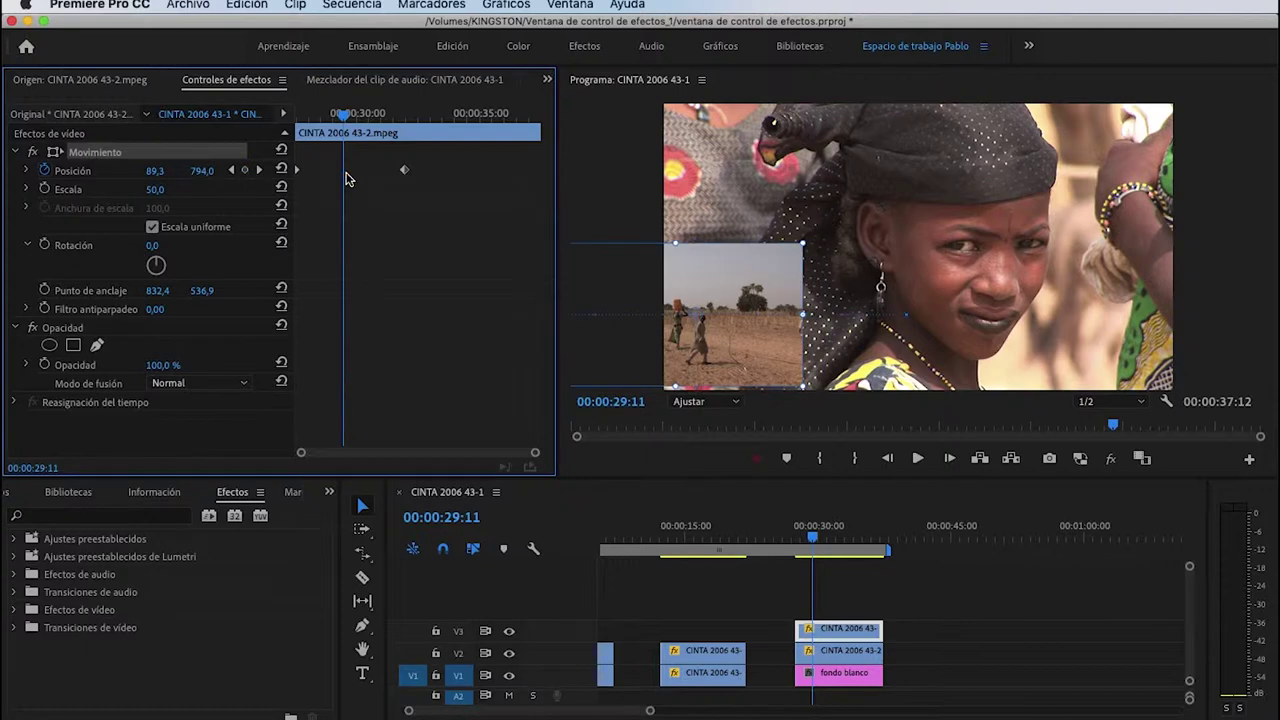
# Step: Reposition the V3 inset's anchor point near 00:00:28:17 and rotate the clip to 81°
pyautogui.moveTo(812, 556)
pyautogui.mouseDown()
pyautogui.moveTo(842, 556)
pyautogui.moveTo(822, 553)
pyautogui.mouseUp()
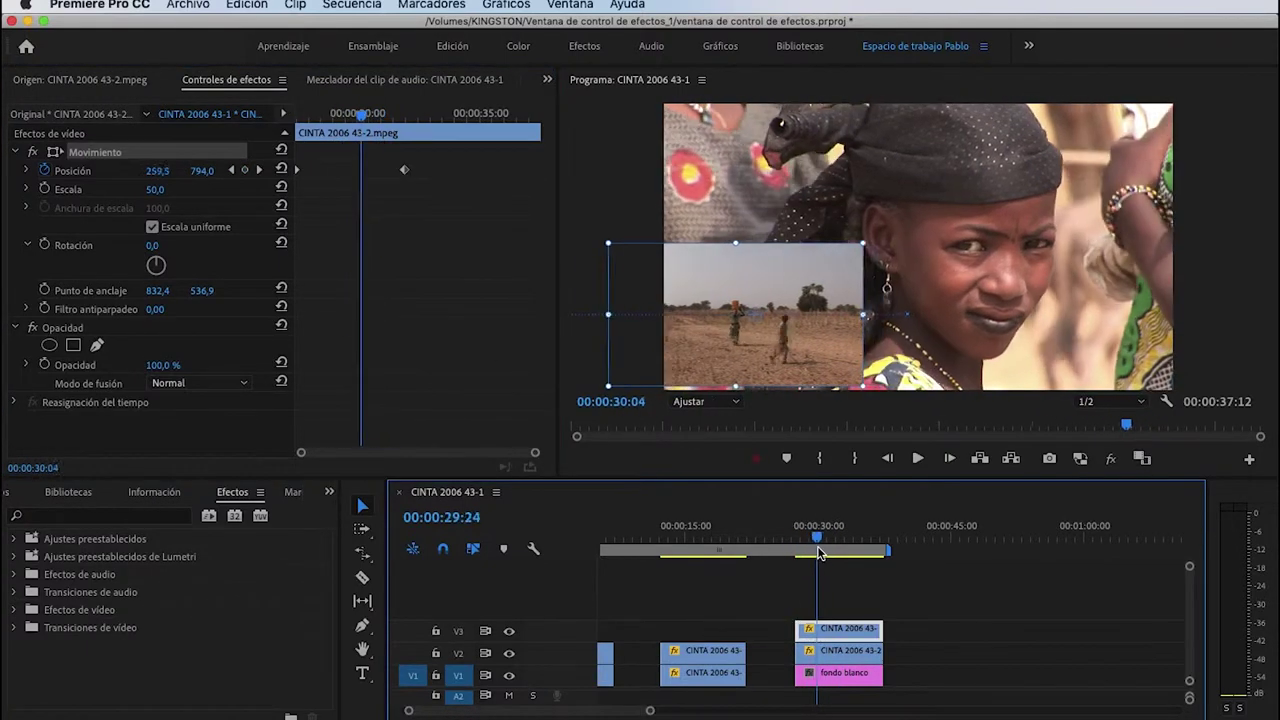
pyautogui.moveTo(768, 322); pyautogui.dragTo(790, 345)
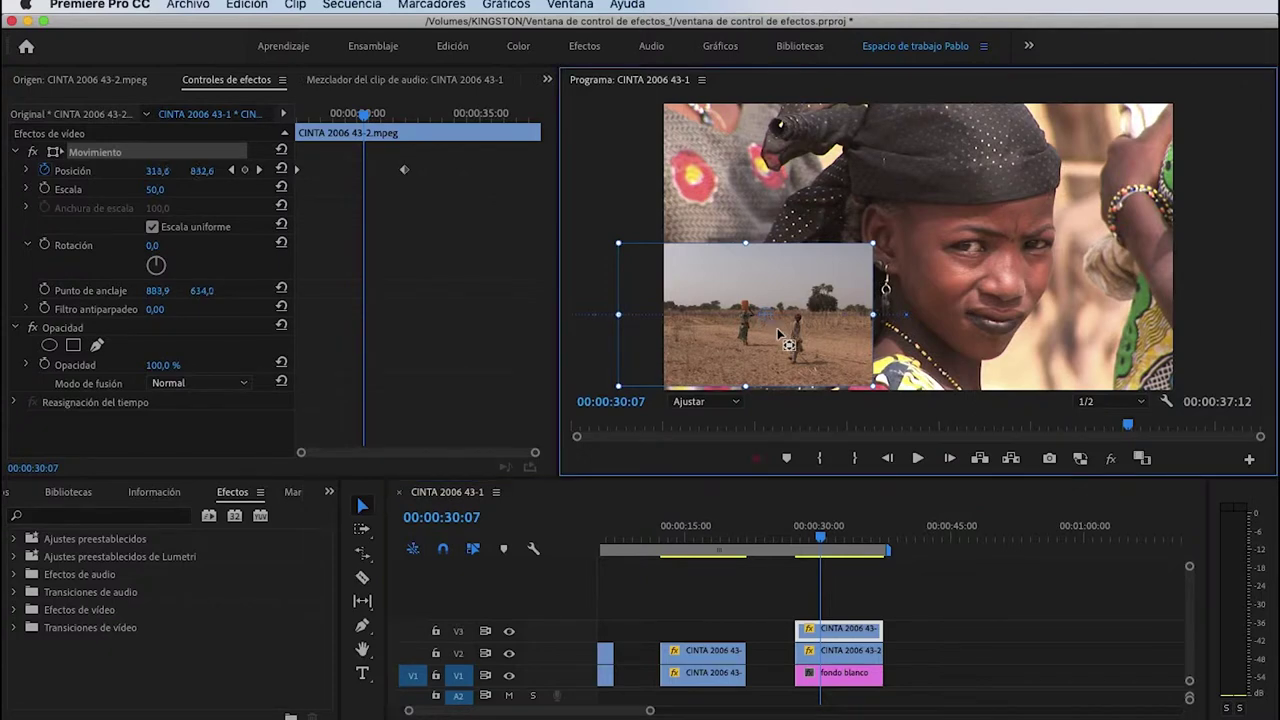
pyautogui.moveTo(822, 548); pyautogui.dragTo(816, 545)
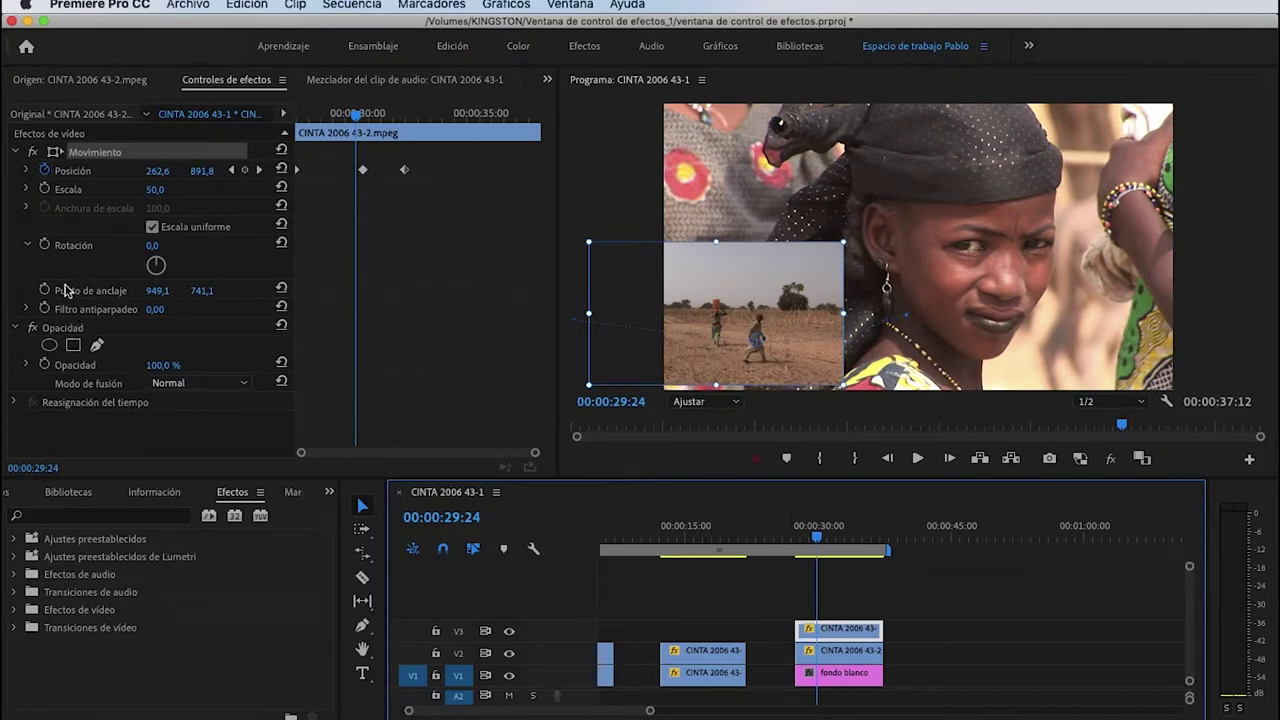
pyautogui.click(74, 246)
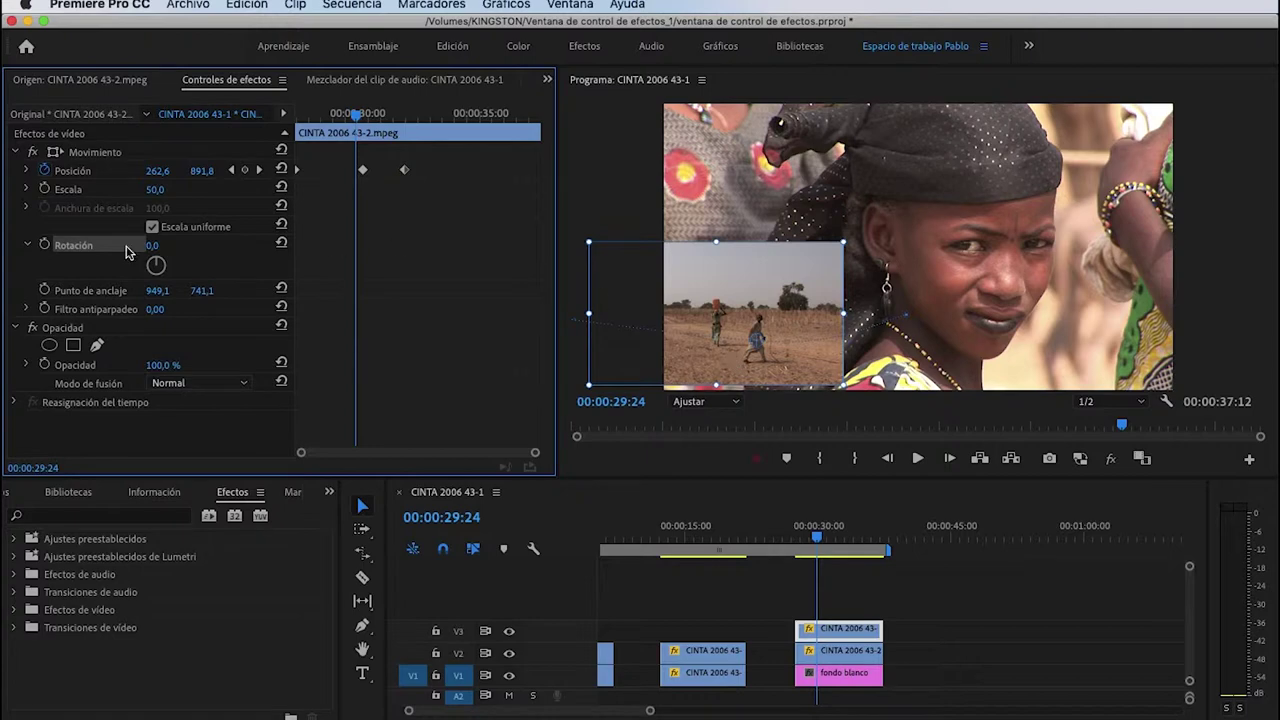
pyautogui.moveTo(160, 260)
pyautogui.mouseDown()
pyautogui.moveTo(148, 252)
pyautogui.moveTo(174, 247)
pyautogui.mouseUp()
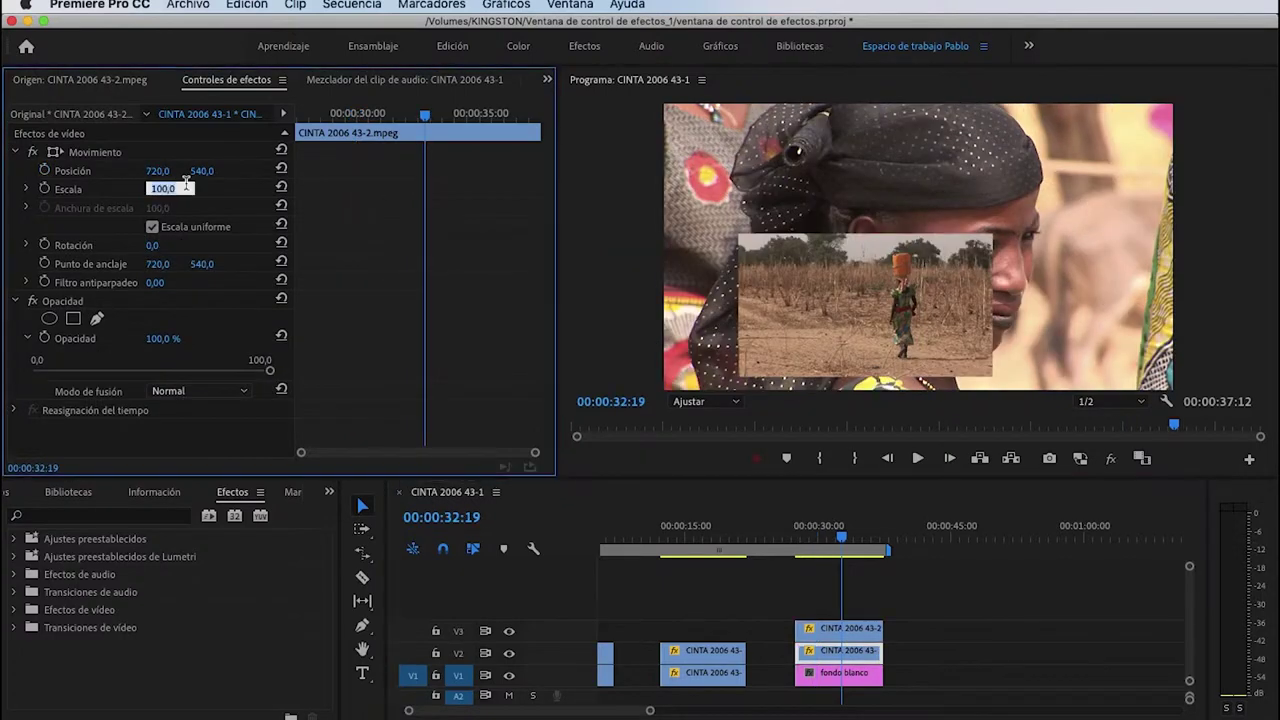
# Step: Scale the V2 clip to 40% and keyframe its position at 720,0/242,0
pyautogui.write('40')
pyautogui.press('Return')
pyautogui.moveTo(185, 177); pyautogui.dragTo(120, 177)
pyautogui.moveTo(202, 171); pyautogui.dragTo(157, 173)
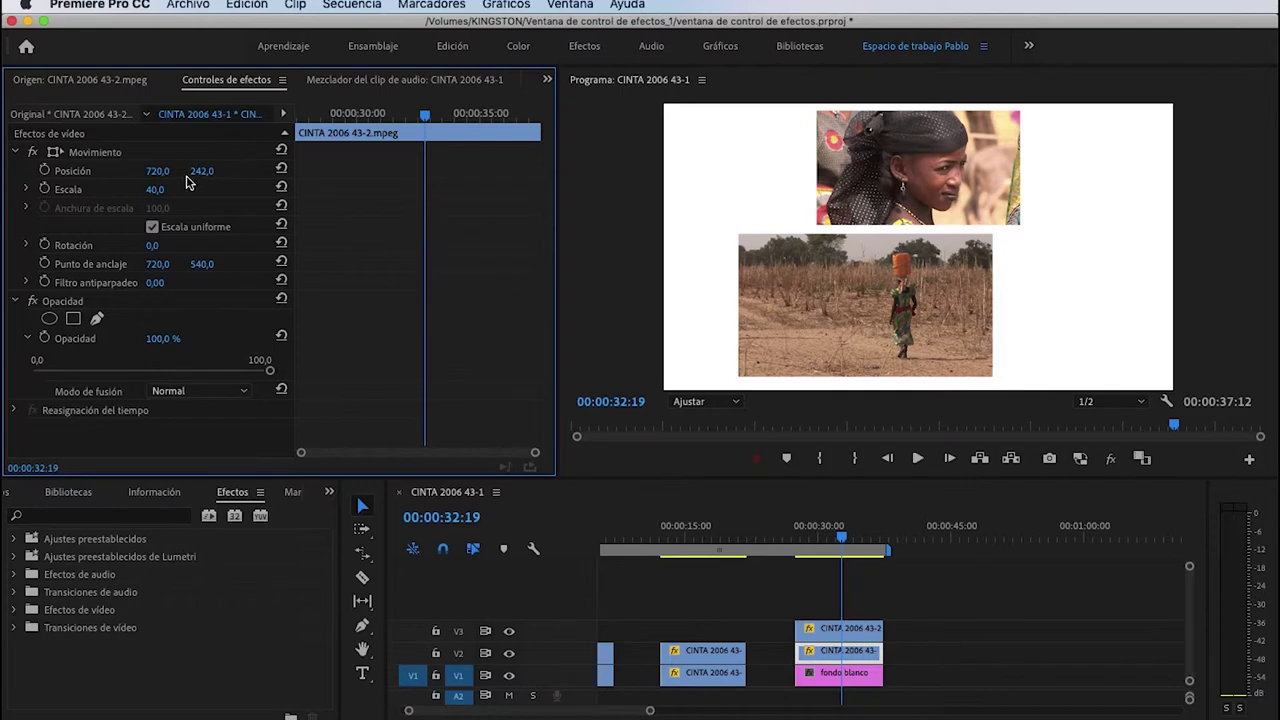
pyautogui.click(45, 172)
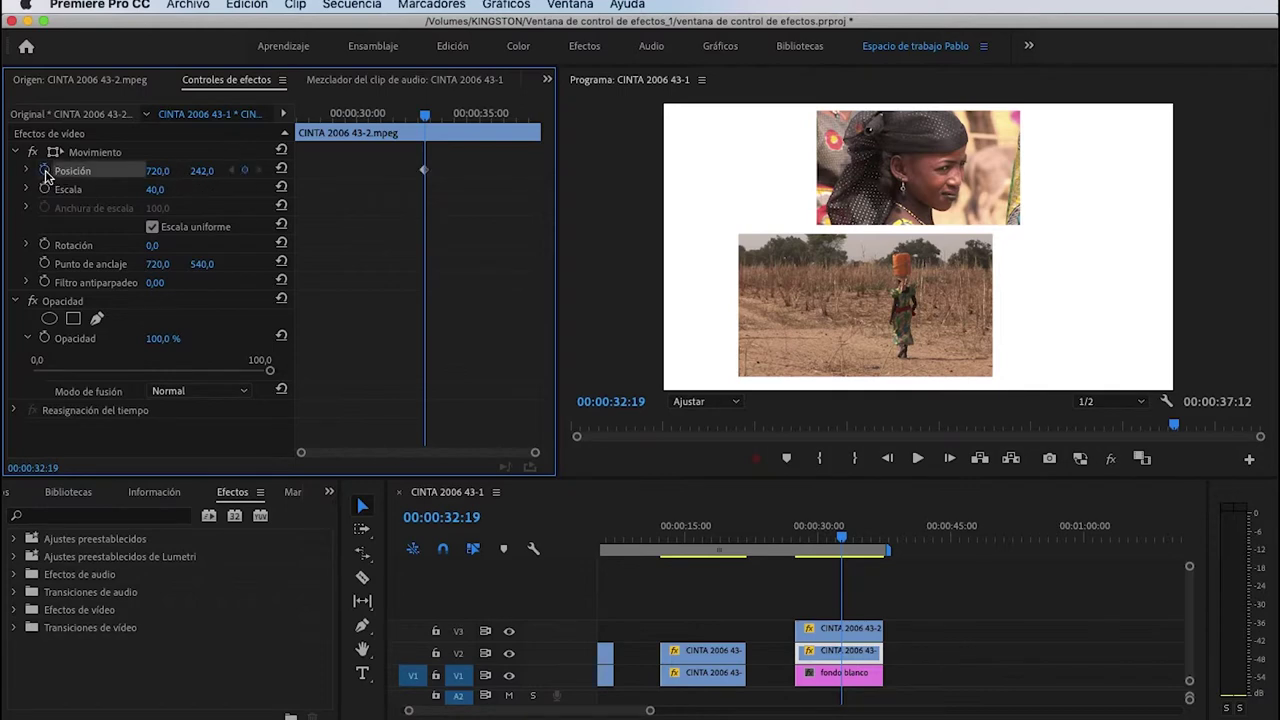
pyautogui.click(845, 630)
pyautogui.click(231, 171)
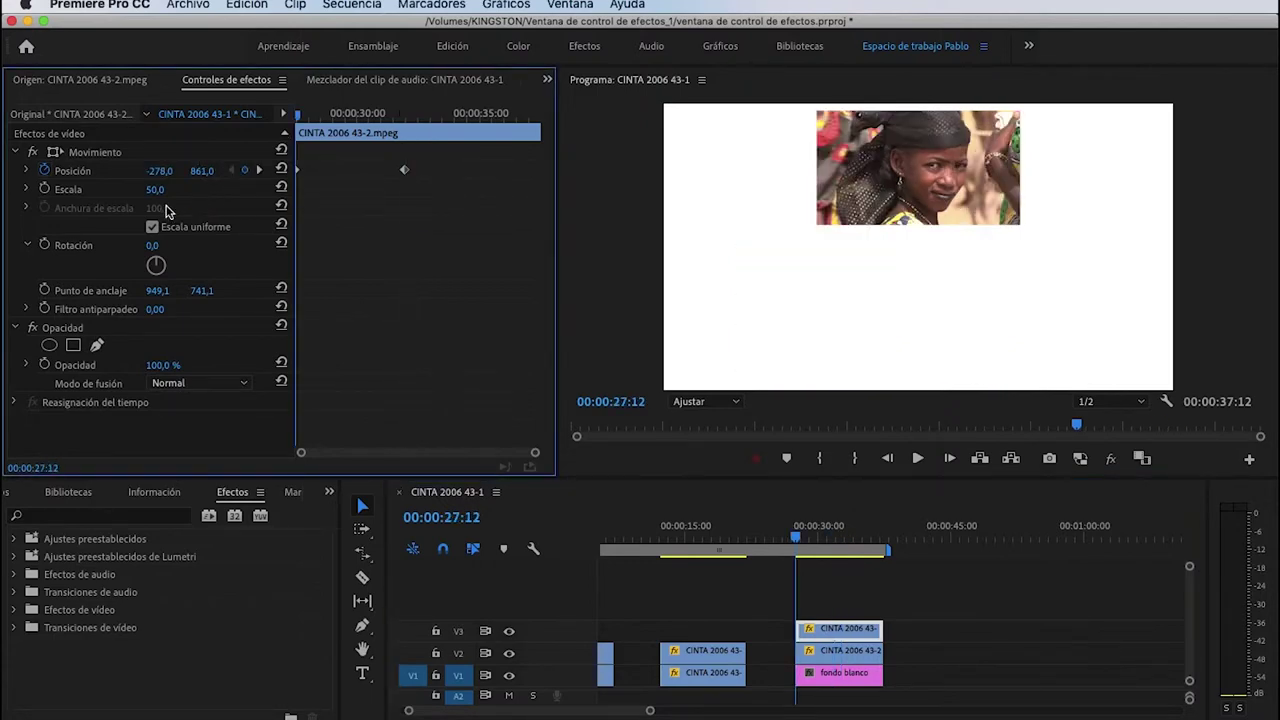
# Step: Keyframe the V2 clip off-screen right at X 1759 at 00:00:27:12, then play back the slides
pyautogui.click(826, 655)
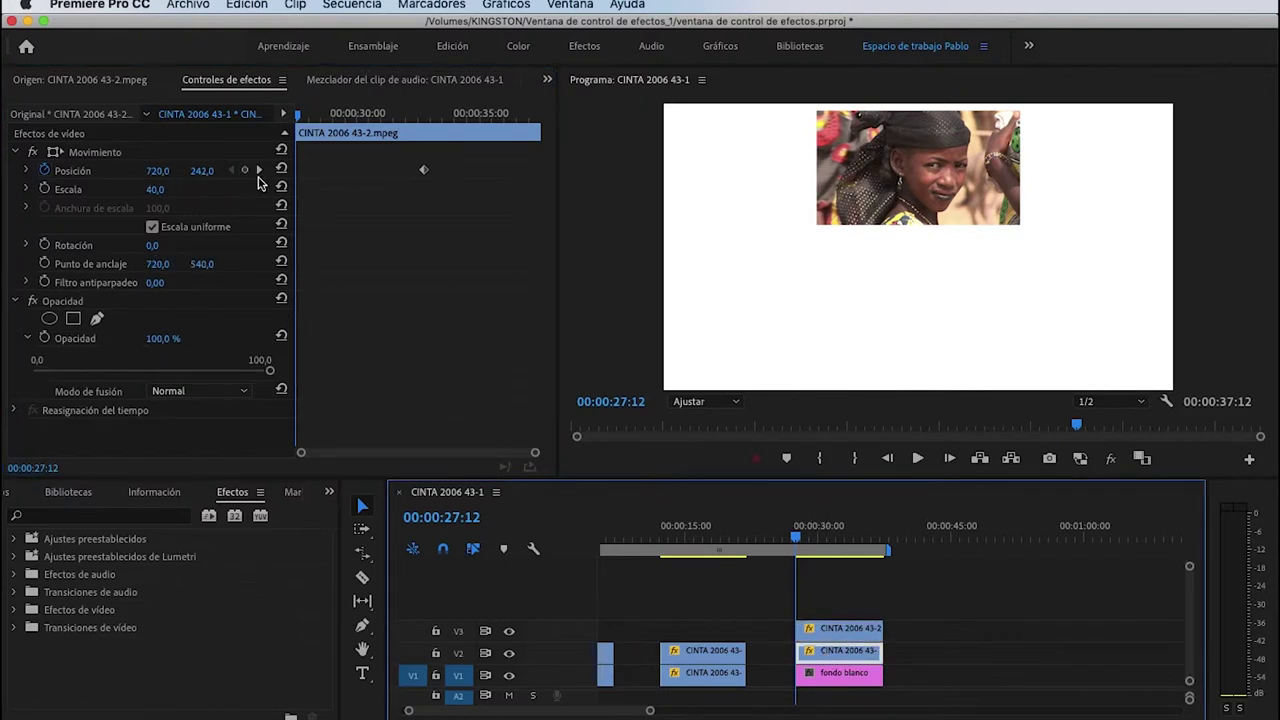
pyautogui.click(244, 170)
pyautogui.moveTo(160, 171); pyautogui.dragTo(300, 172)
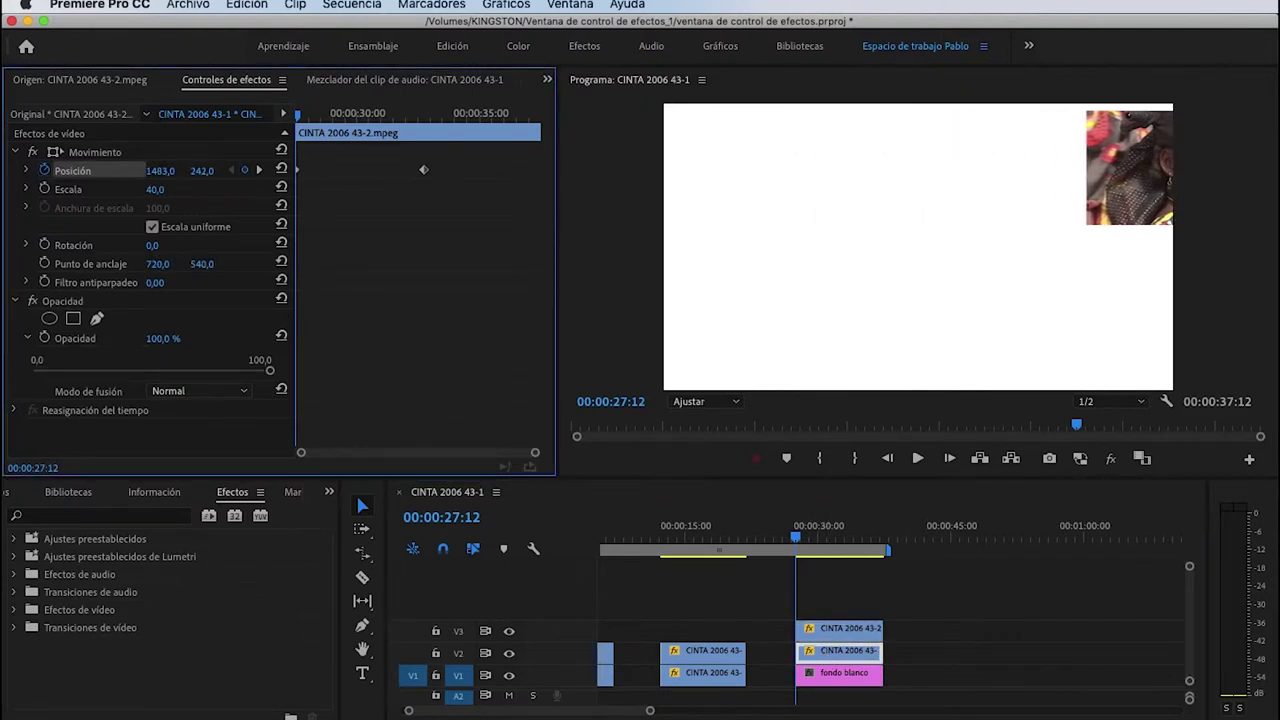
pyautogui.click(794, 533)
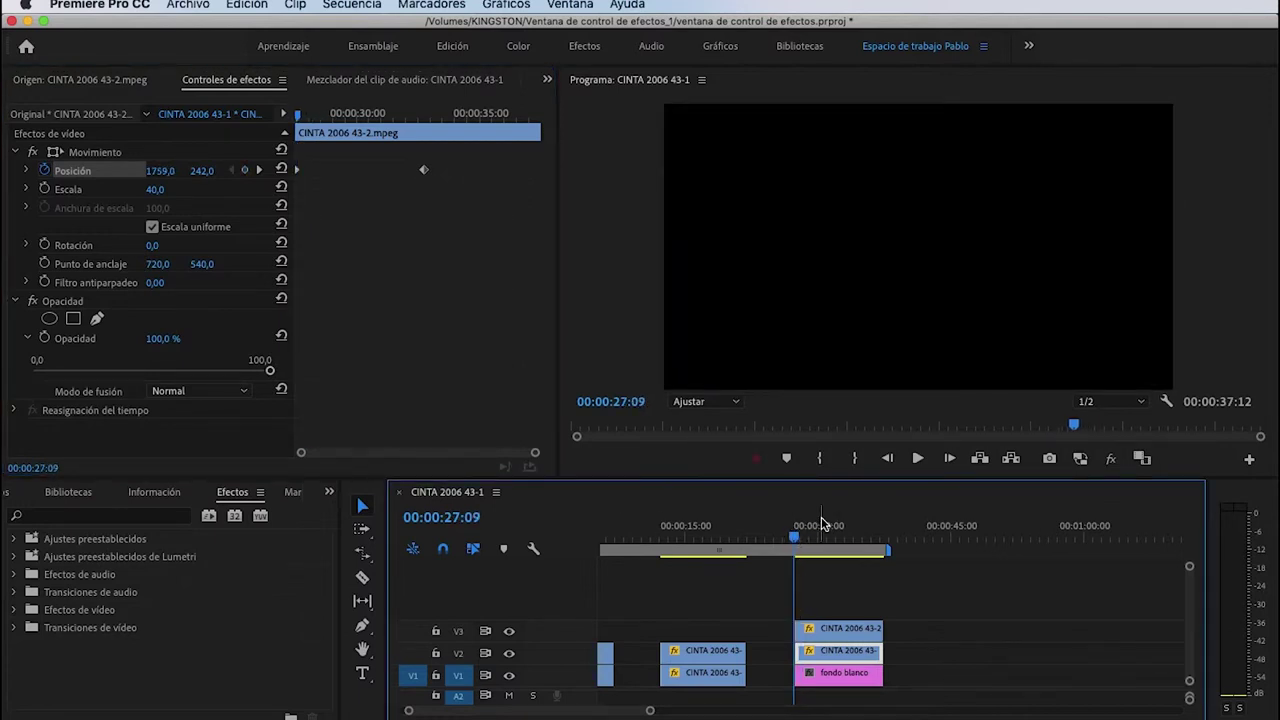
pyautogui.press('space')
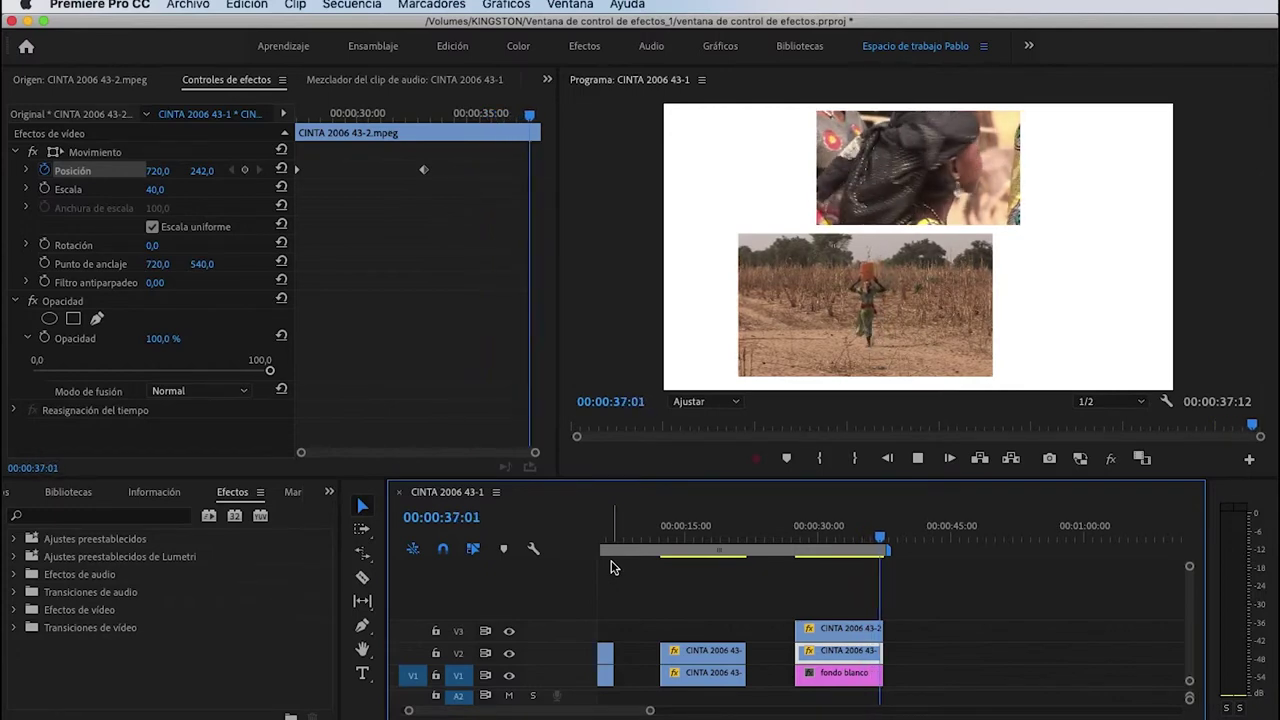
pyautogui.click(873, 552)
pyautogui.moveTo(873, 552); pyautogui.dragTo(861, 552)
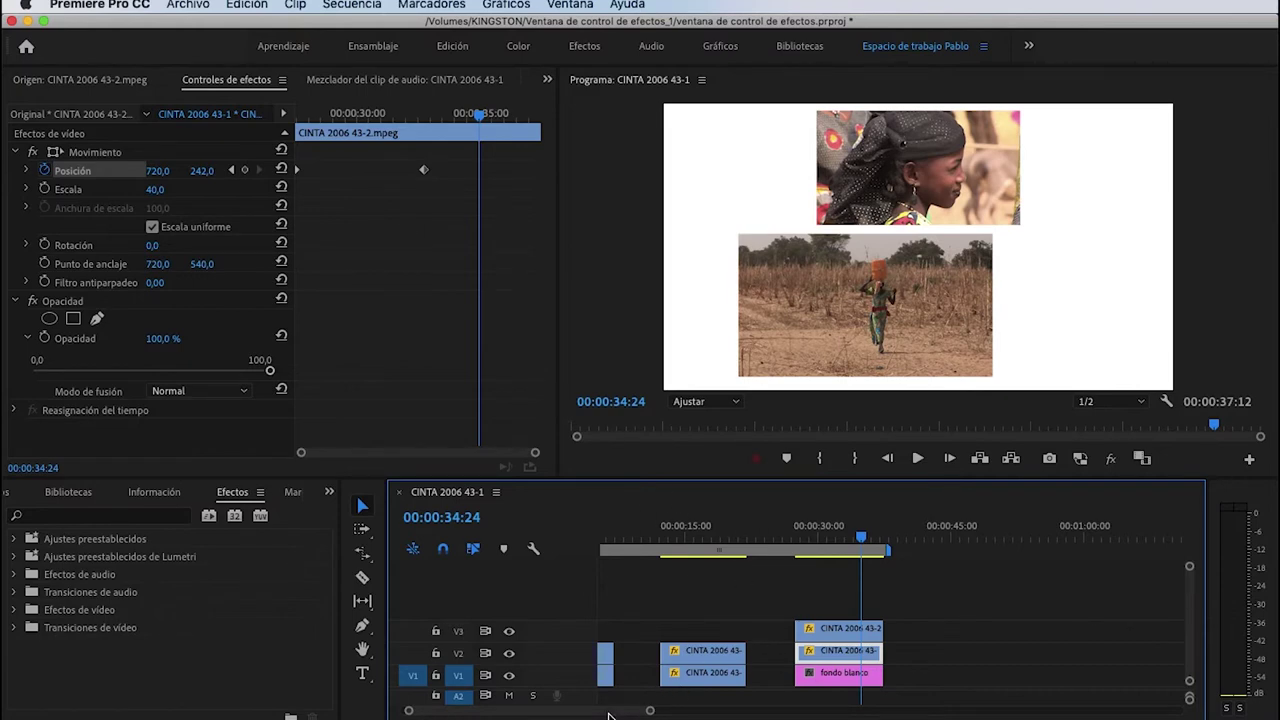
pyautogui.hscroll(-3, 608, 714)
pyautogui.click(709, 537)
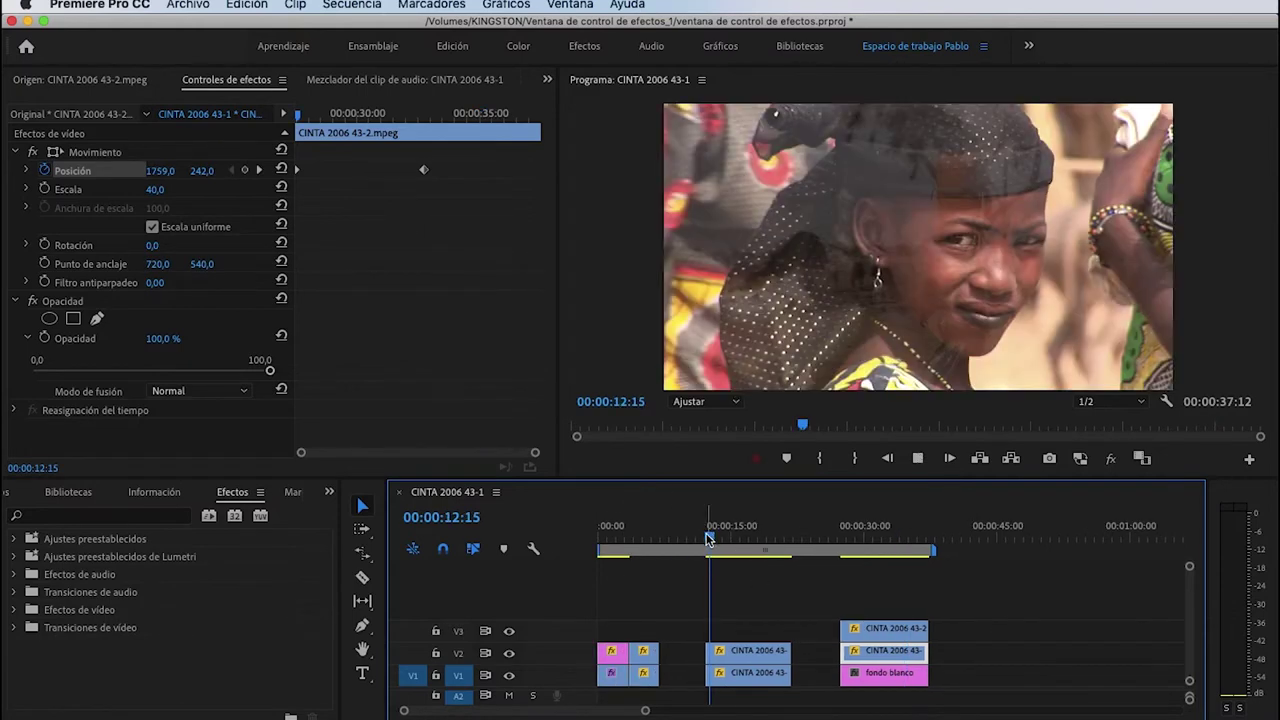
pyautogui.press('space')
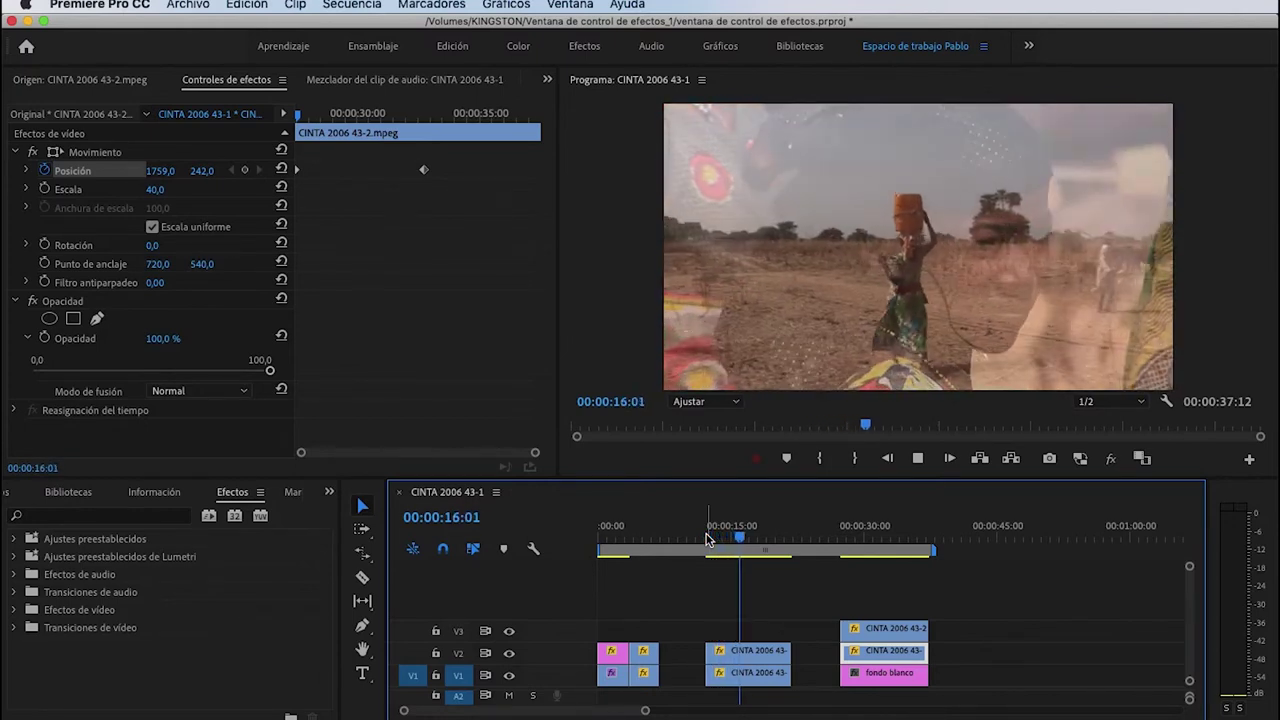
pyautogui.press('space')
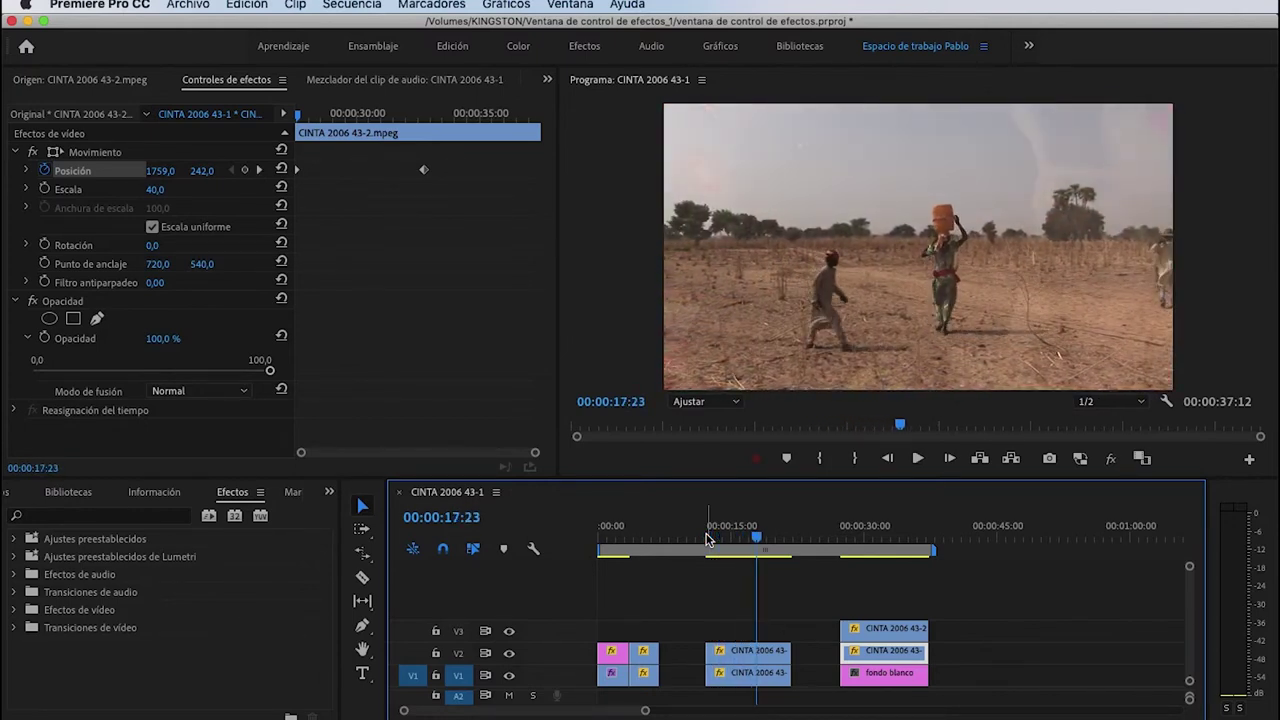